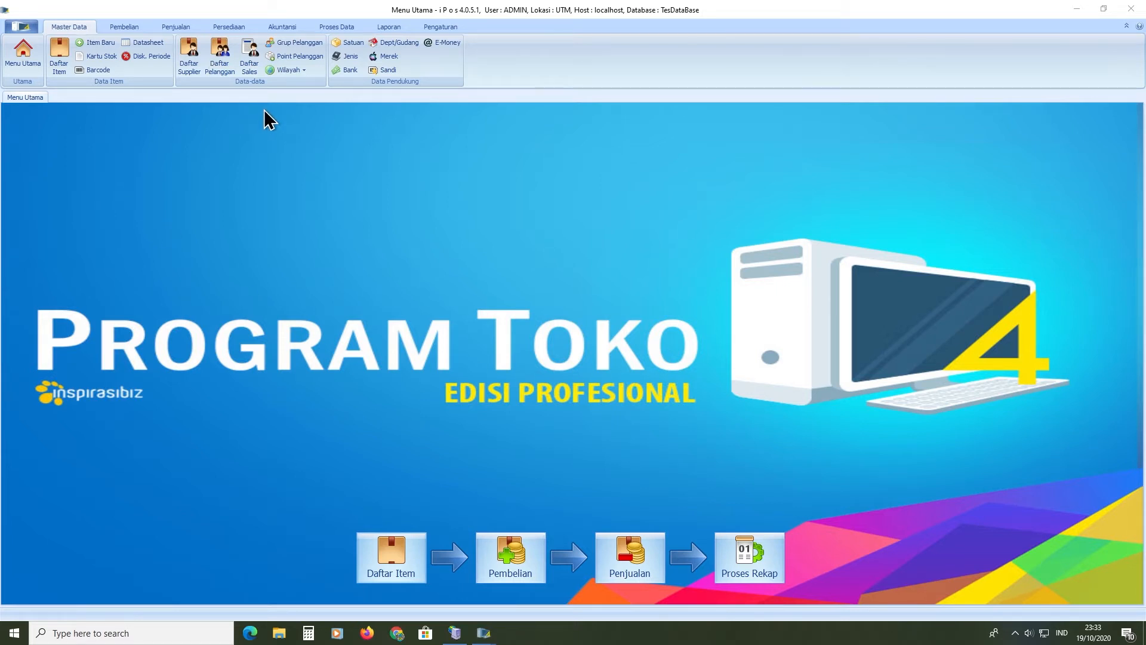
# - Open the Stok Minimum report and browse the item list for the start of its item range without choosing one
pyautogui.click(220, 28)
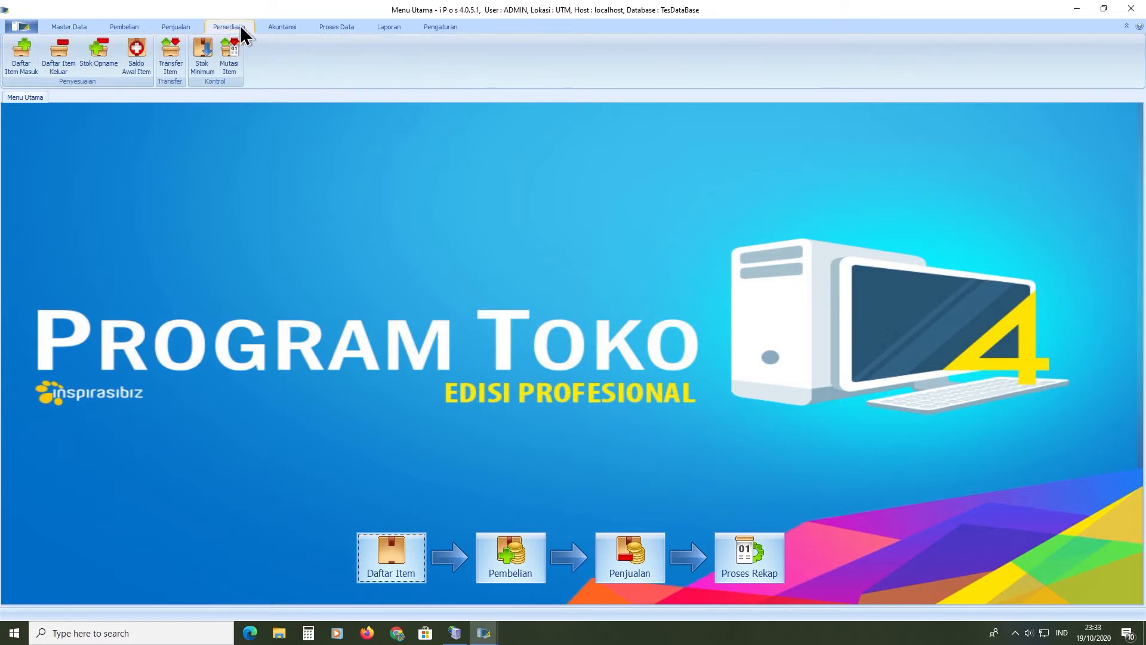
pyautogui.click(200, 66)
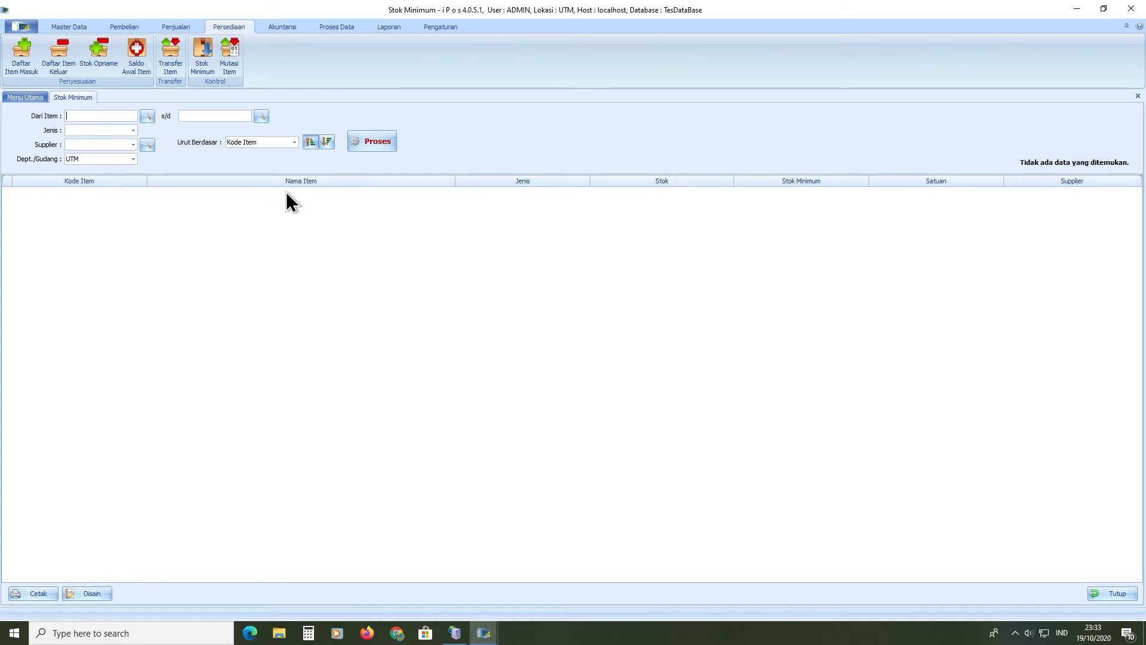
pyautogui.click(145, 116)
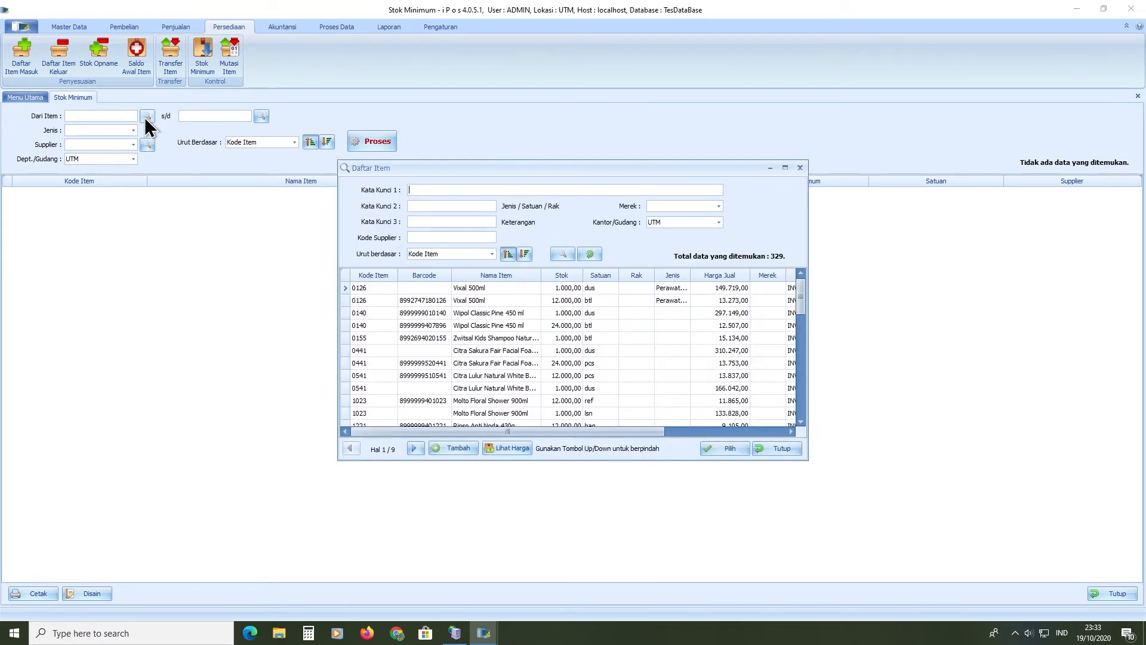
pyautogui.scroll(-5, 525, 385)
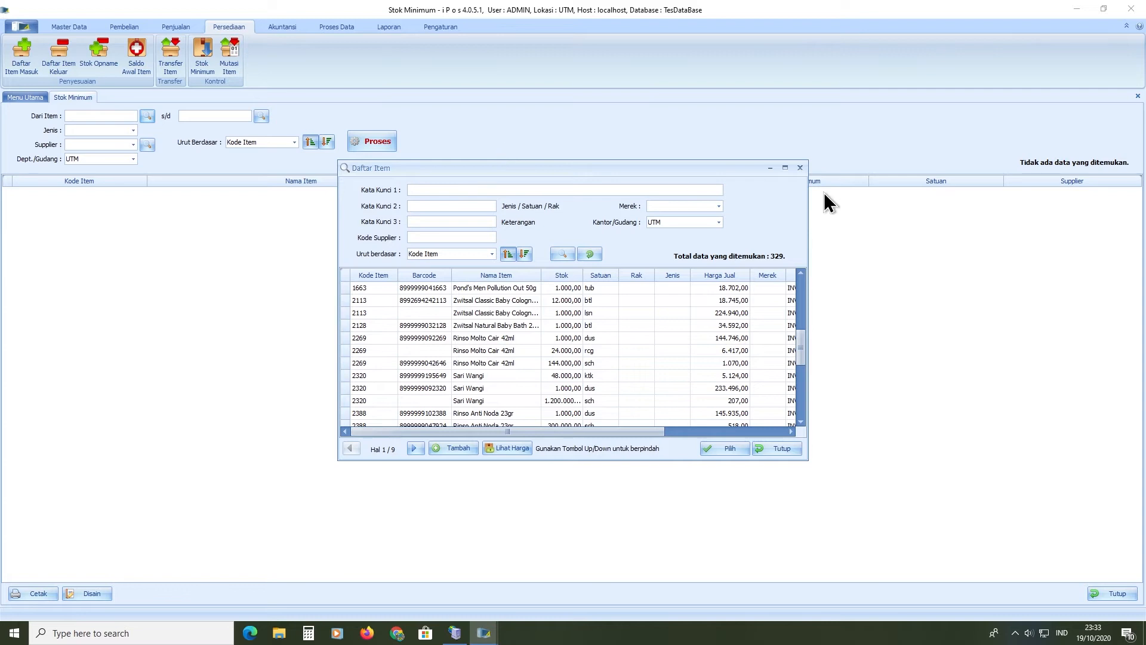
pyautogui.click(800, 167)
# - Review the available choices for the report's Jenis, Supplier and Dept./Gudang filters
pyautogui.click(131, 130)
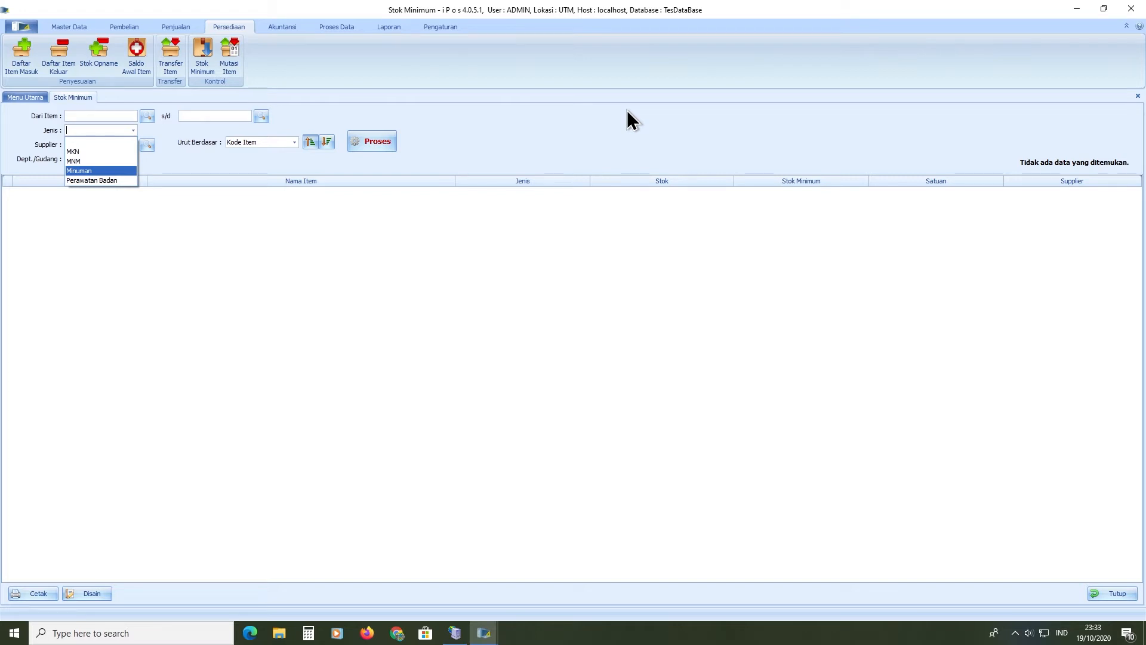
pyautogui.click(469, 111)
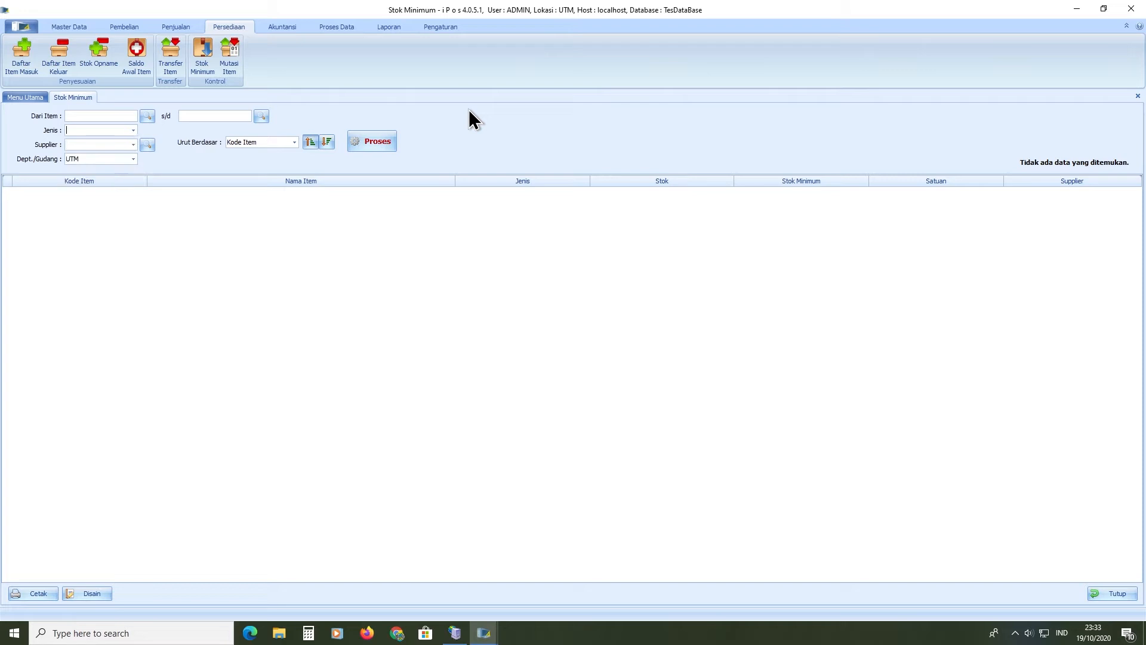
pyautogui.click(133, 144)
pyautogui.click(311, 143)
pyautogui.click(133, 158)
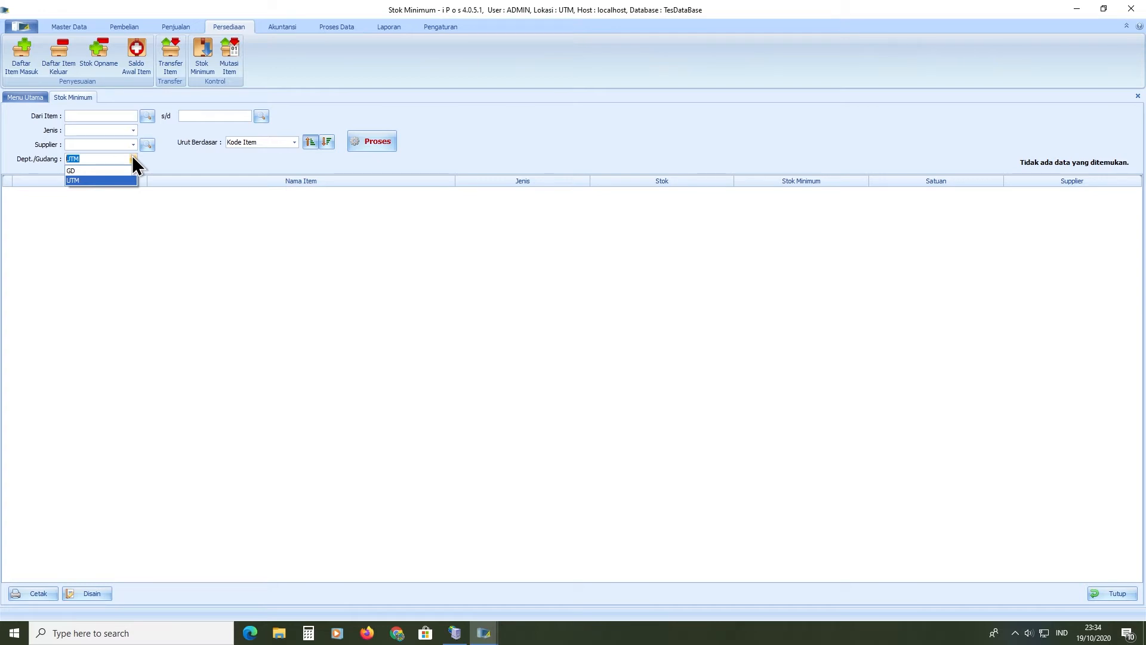
pyautogui.click(179, 167)
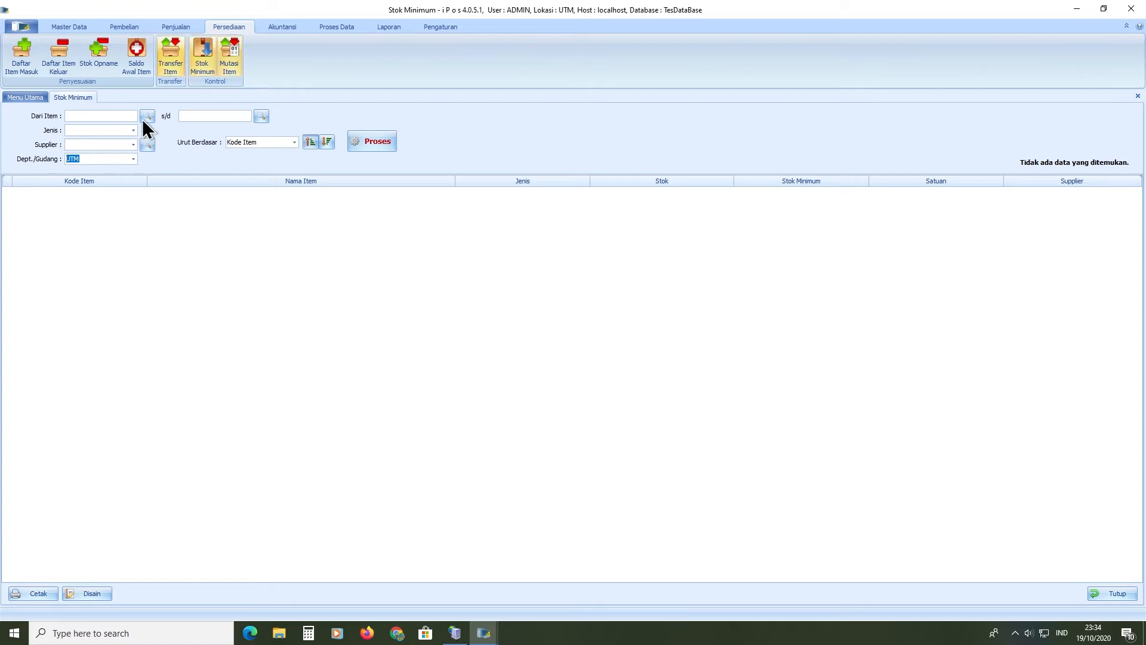
# - Process the minimum stock report for Dept./Gudang UTM with the item, Jenis and Supplier filters empty
pyautogui.click(370, 146)
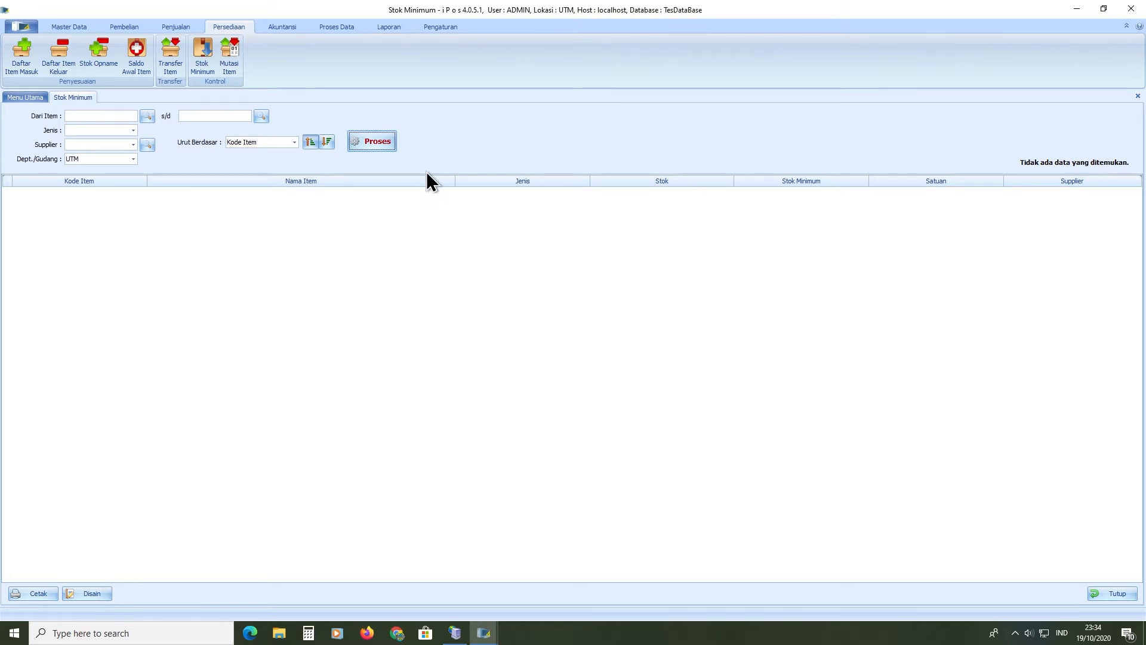
pyautogui.click(367, 145)
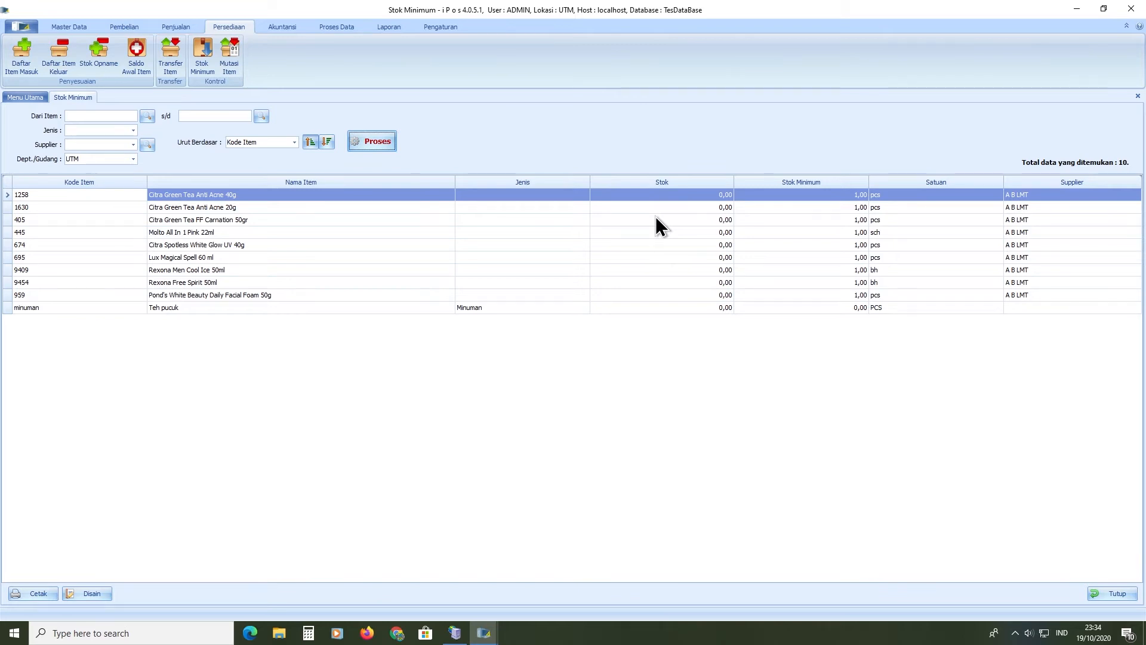
pyautogui.click(626, 295)
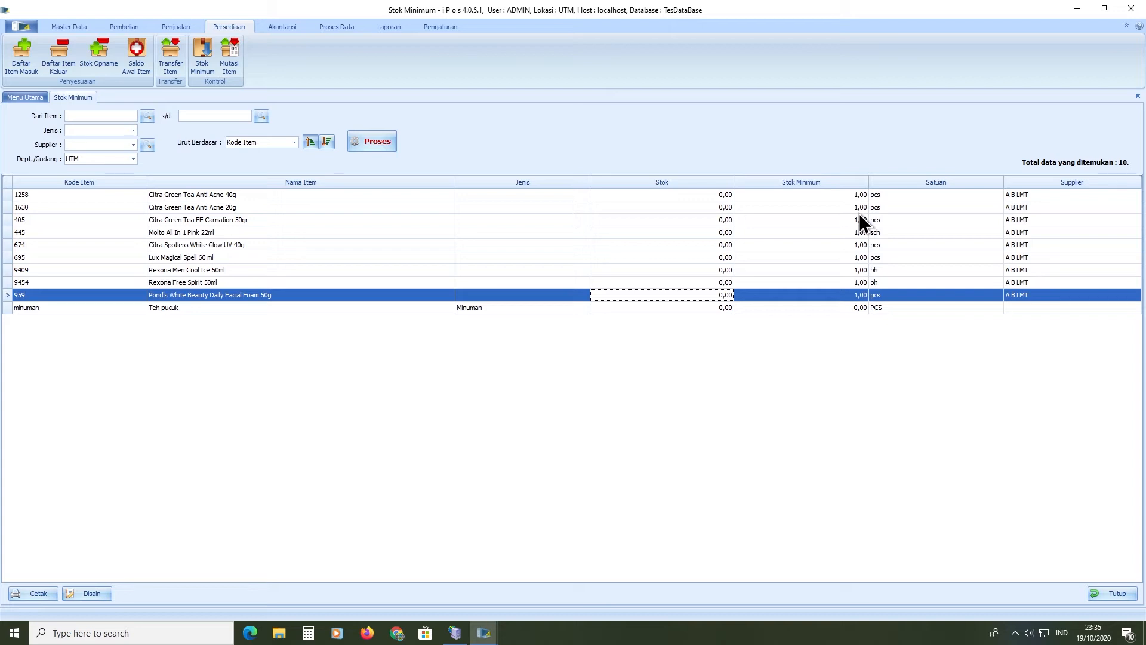
# - Open a blank new item form and review its general data, unit and selling price sections
pyautogui.click(76, 28)
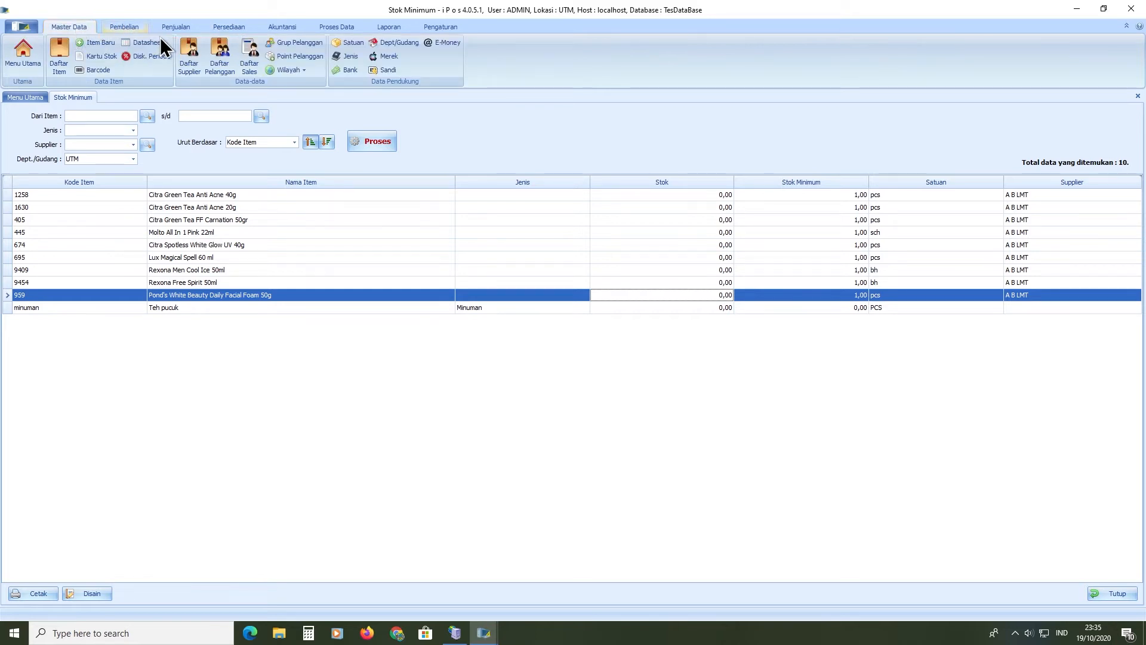
pyautogui.click(98, 45)
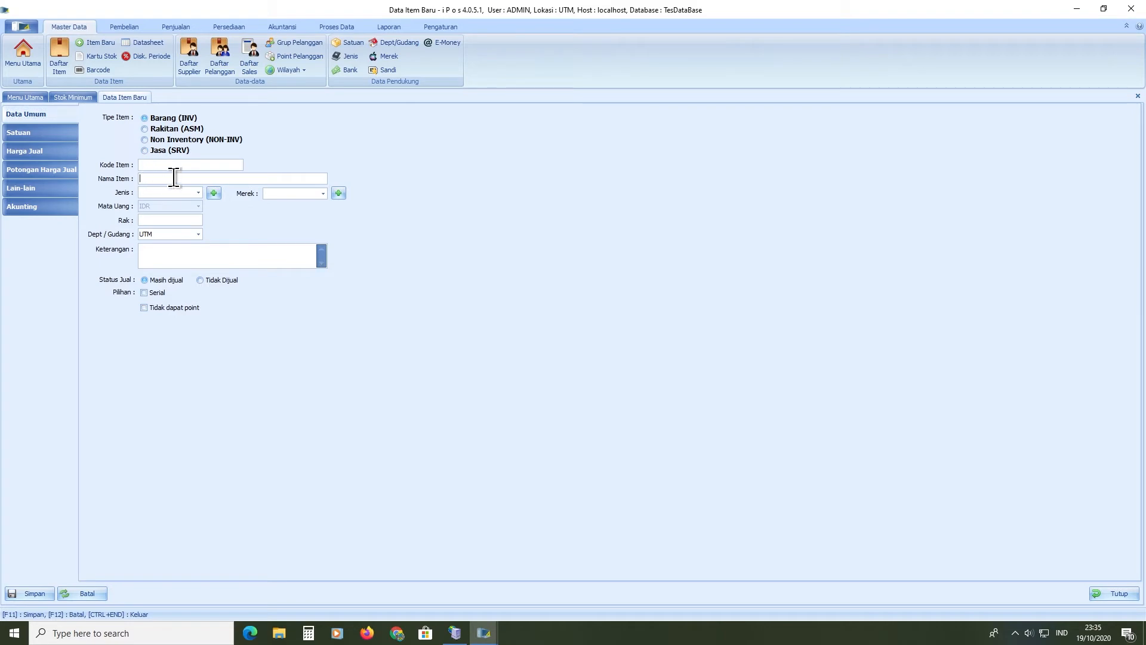
pyautogui.click(54, 135)
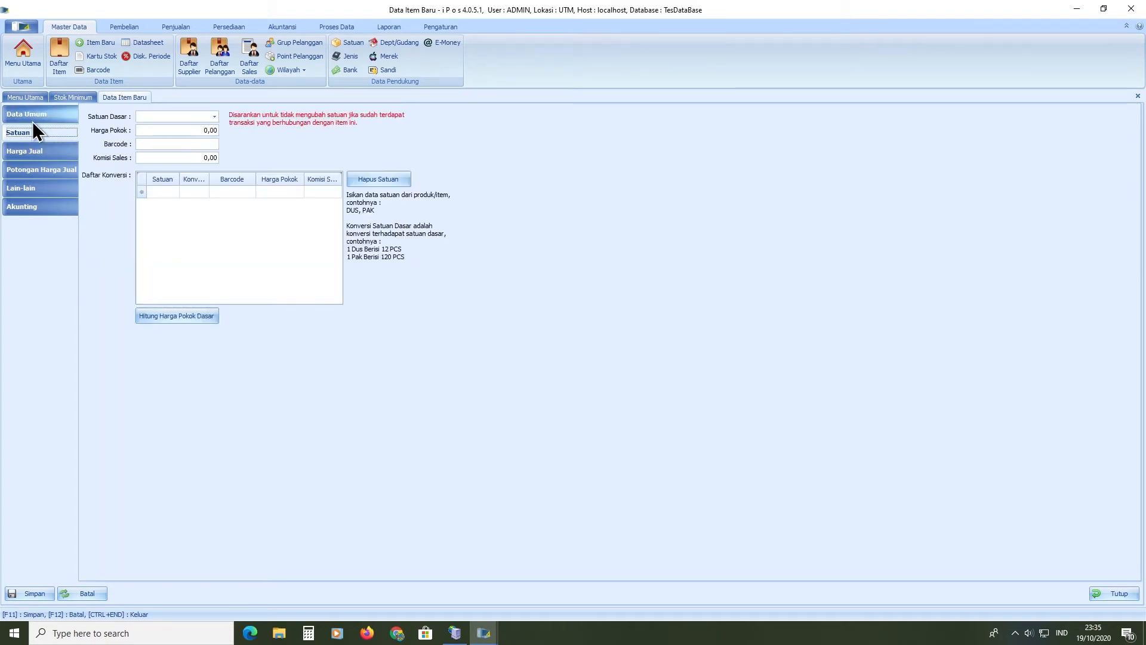
pyautogui.click(33, 118)
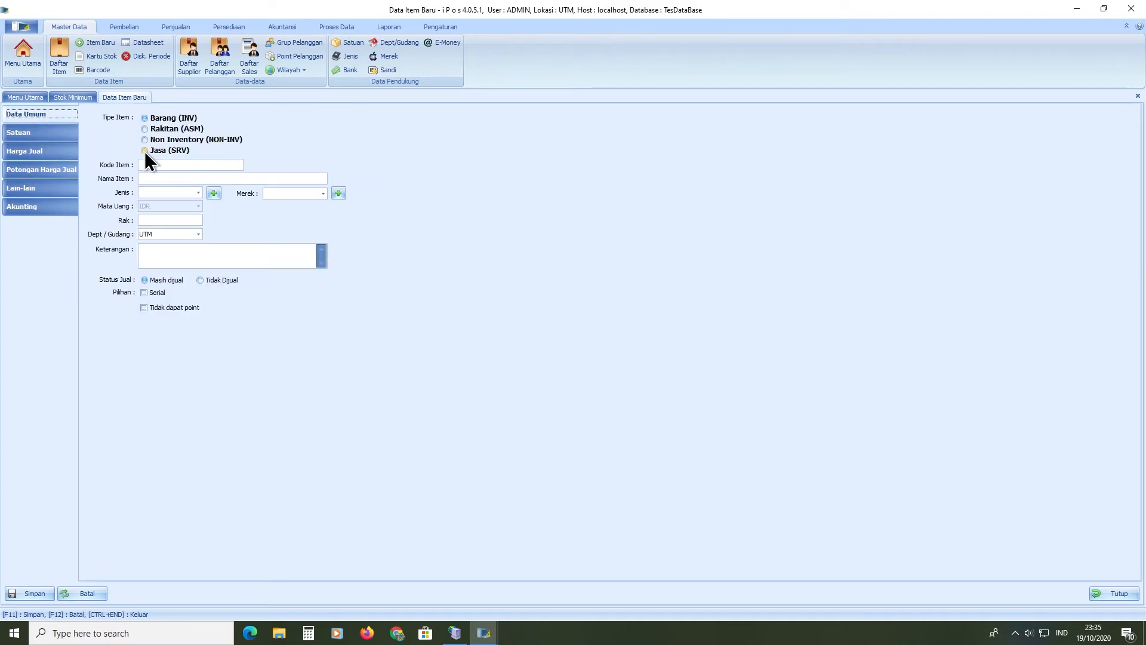
pyautogui.click(50, 133)
pyautogui.click(50, 151)
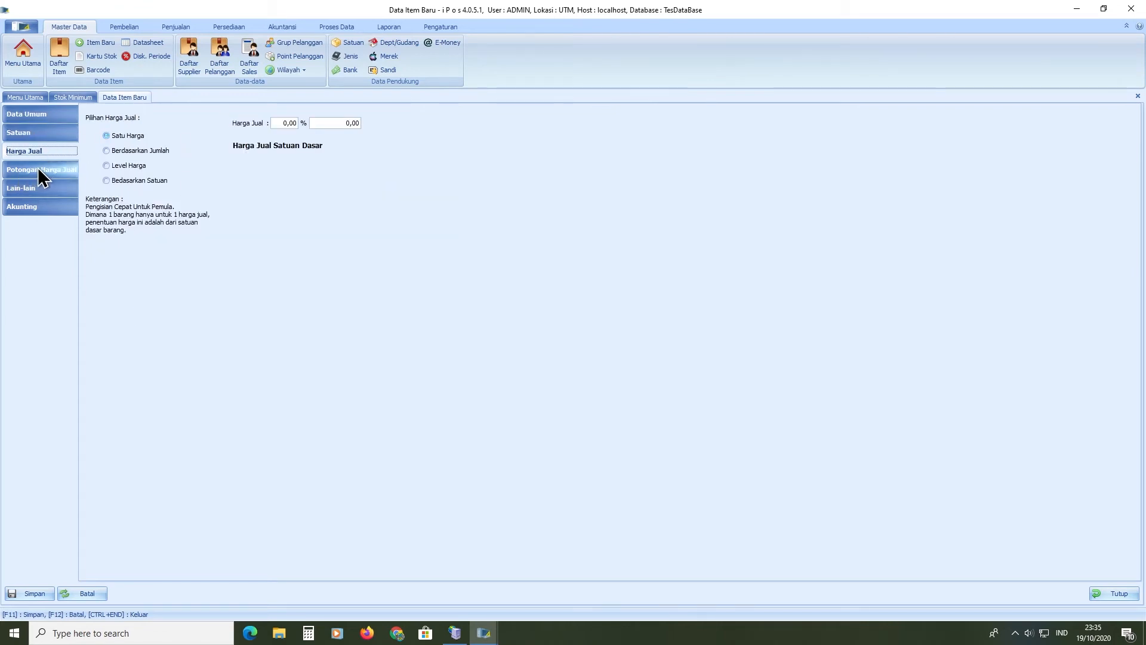
# - View the Stok Minimum field in the new item's Lain-lain section and close the form without saving
pyautogui.click(71, 189)
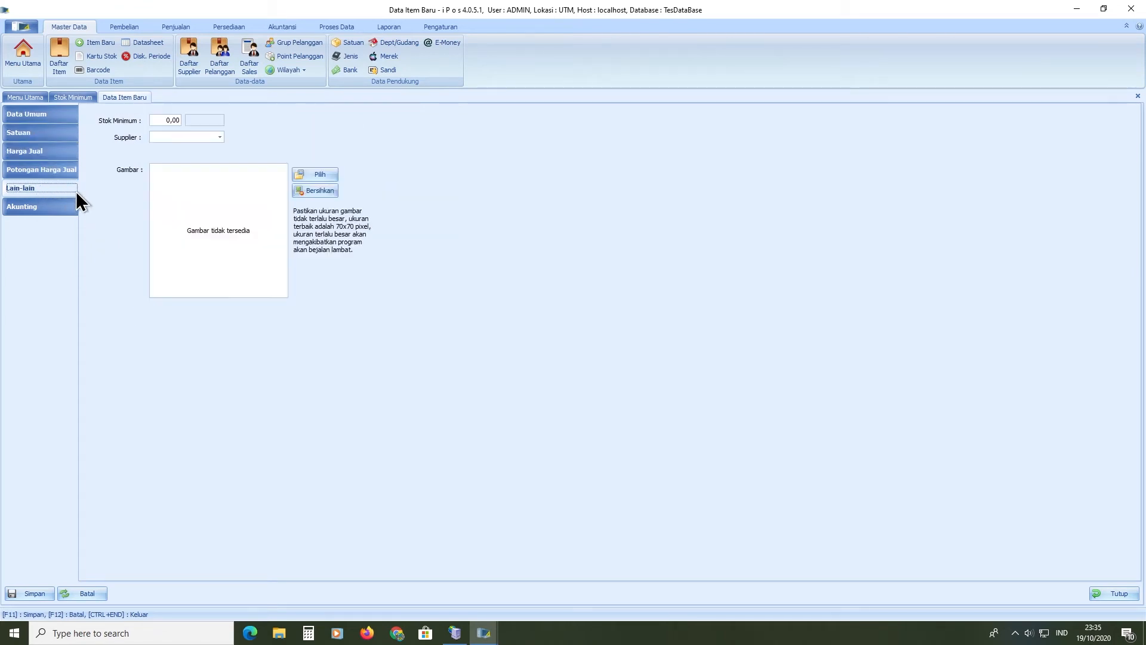
pyautogui.click(169, 120)
pyautogui.click(1112, 592)
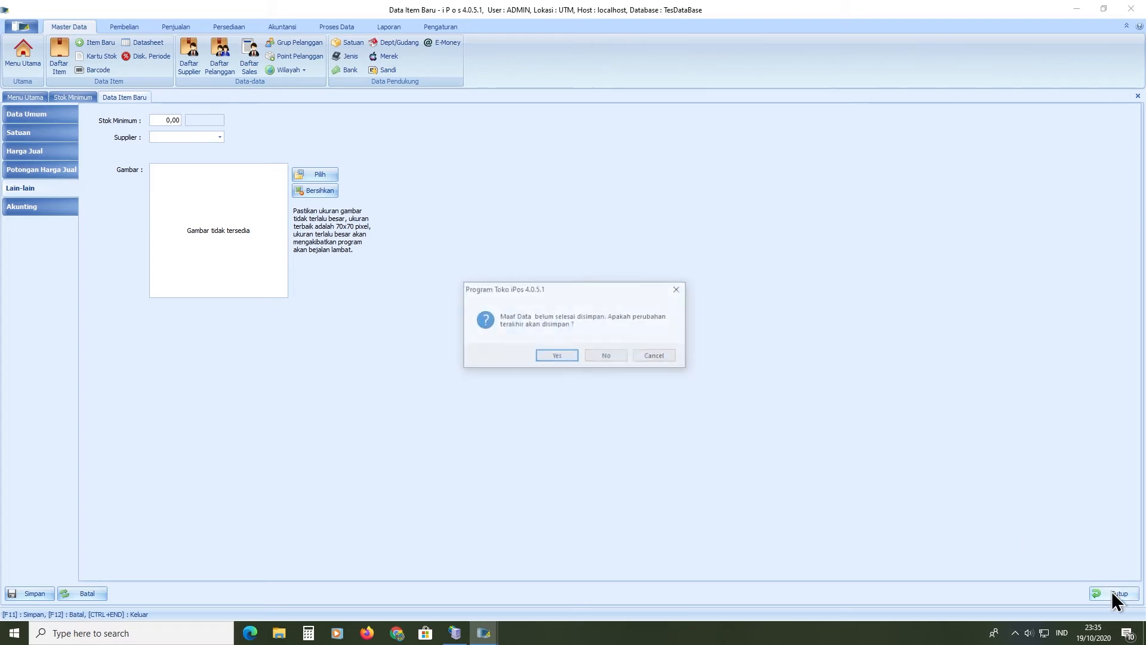
pyautogui.click(607, 357)
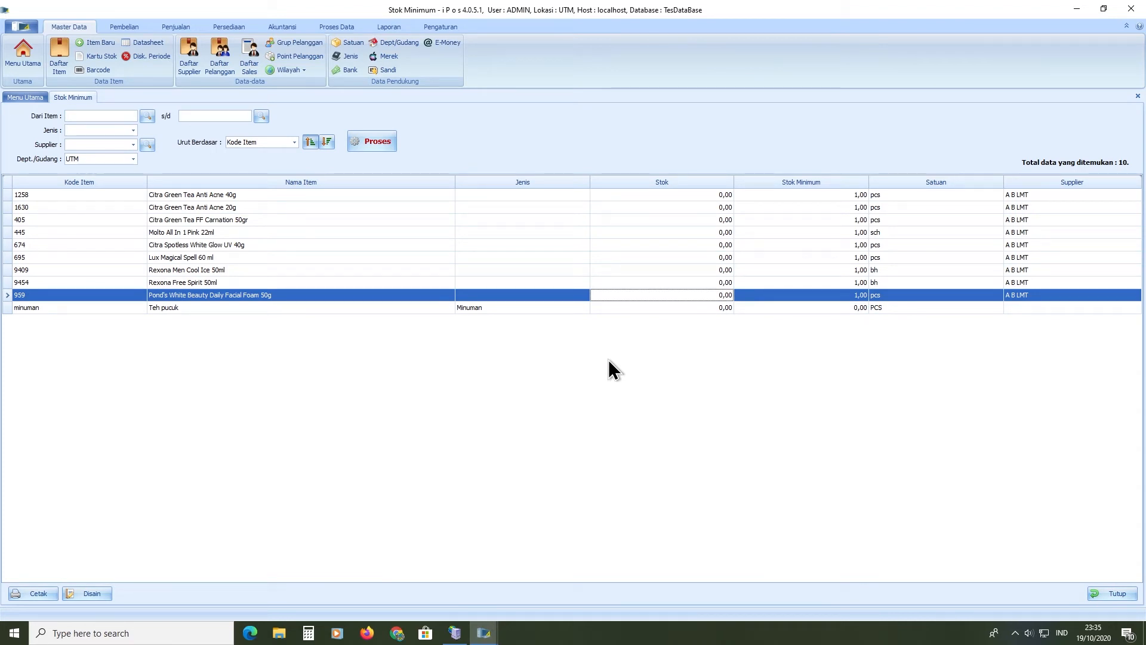
# - Open the item list and examine the Stok Min., price and Jenis of the Vixal 500ml entries
pyautogui.click(53, 52)
pyautogui.scroll(2, 370, 275)
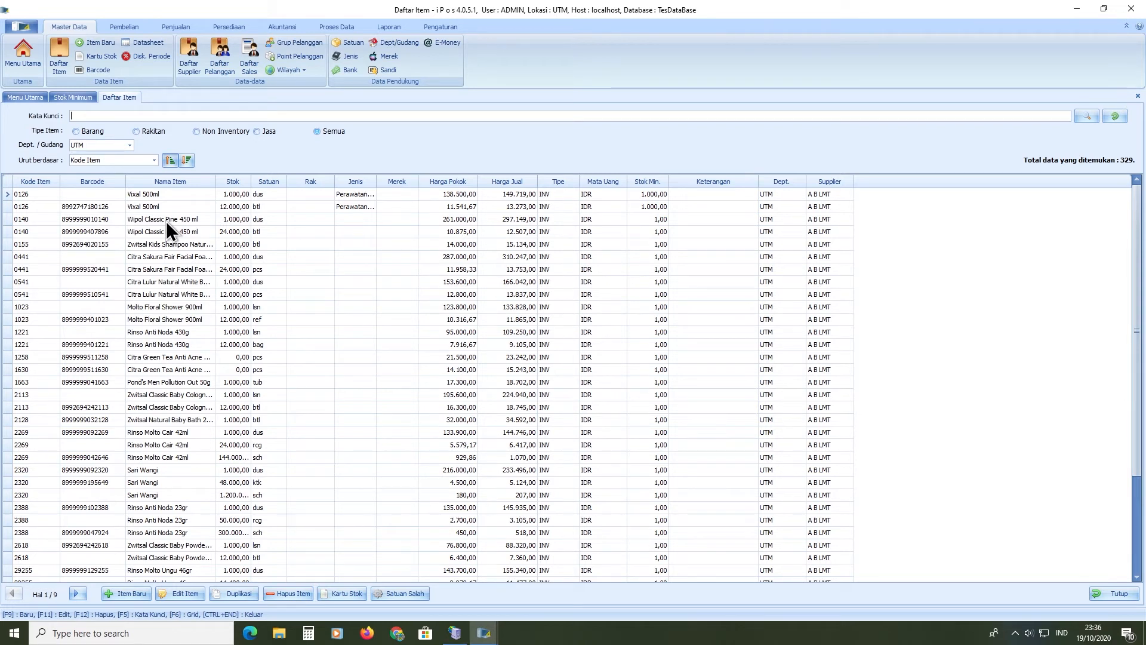
pyautogui.click(278, 204)
pyautogui.click(587, 195)
pyautogui.click(645, 210)
pyautogui.click(487, 197)
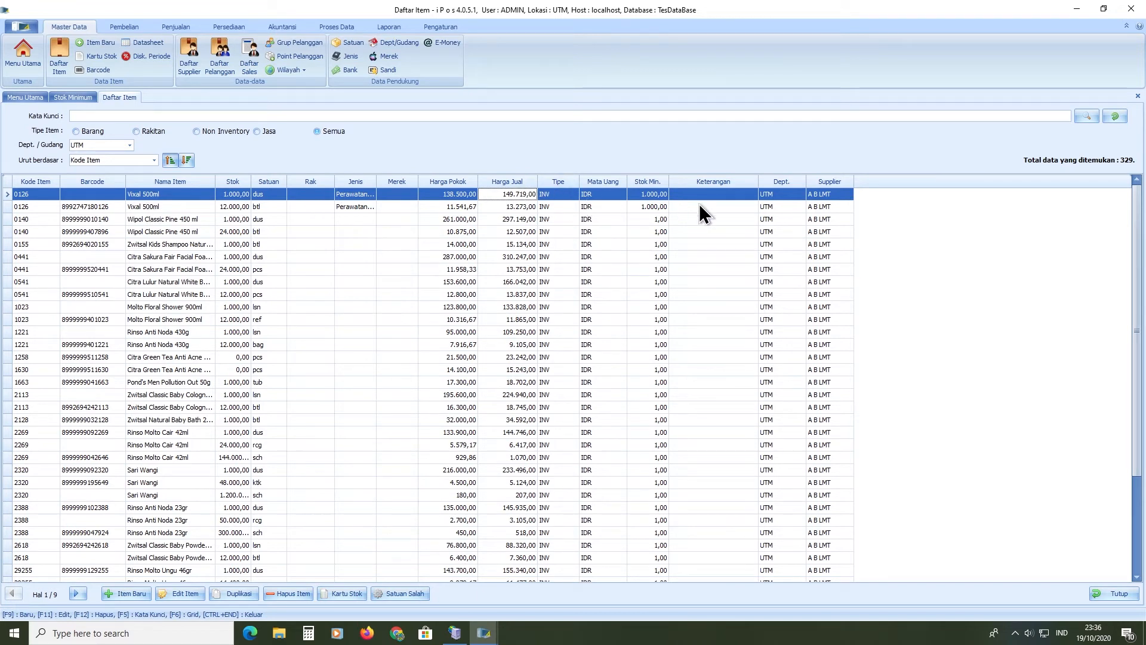
pyautogui.click(361, 199)
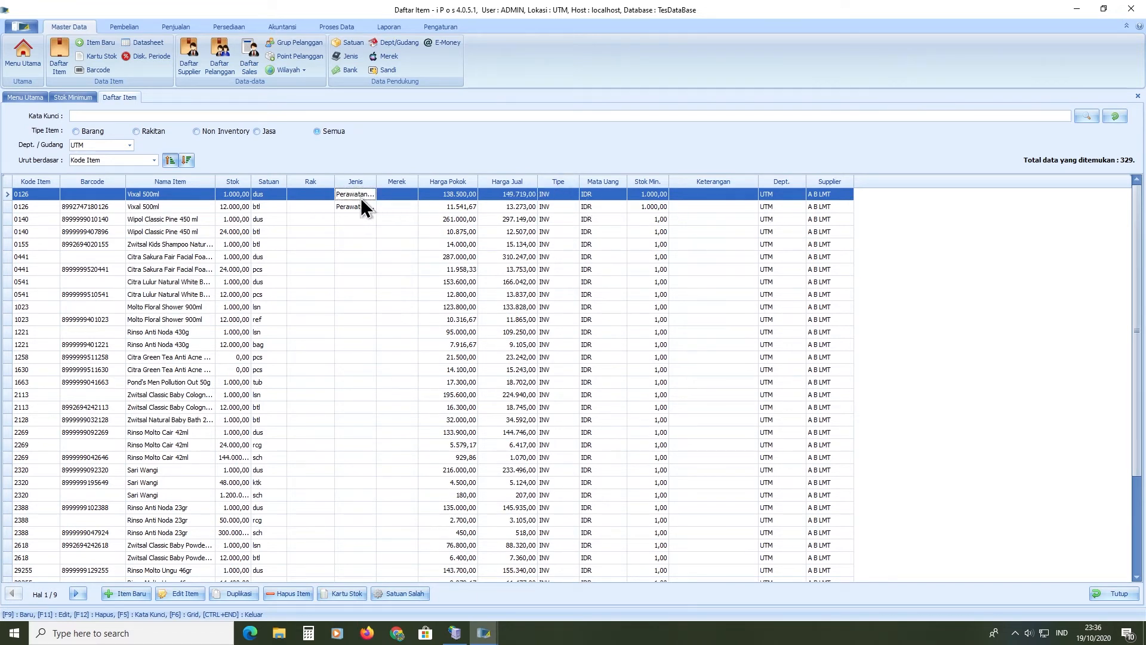
# - Compare the units and stock of the Vixal 500ml and Wipol Classic Pine 450 ml entries in the item list
pyautogui.click(260, 196)
pyautogui.click(266, 207)
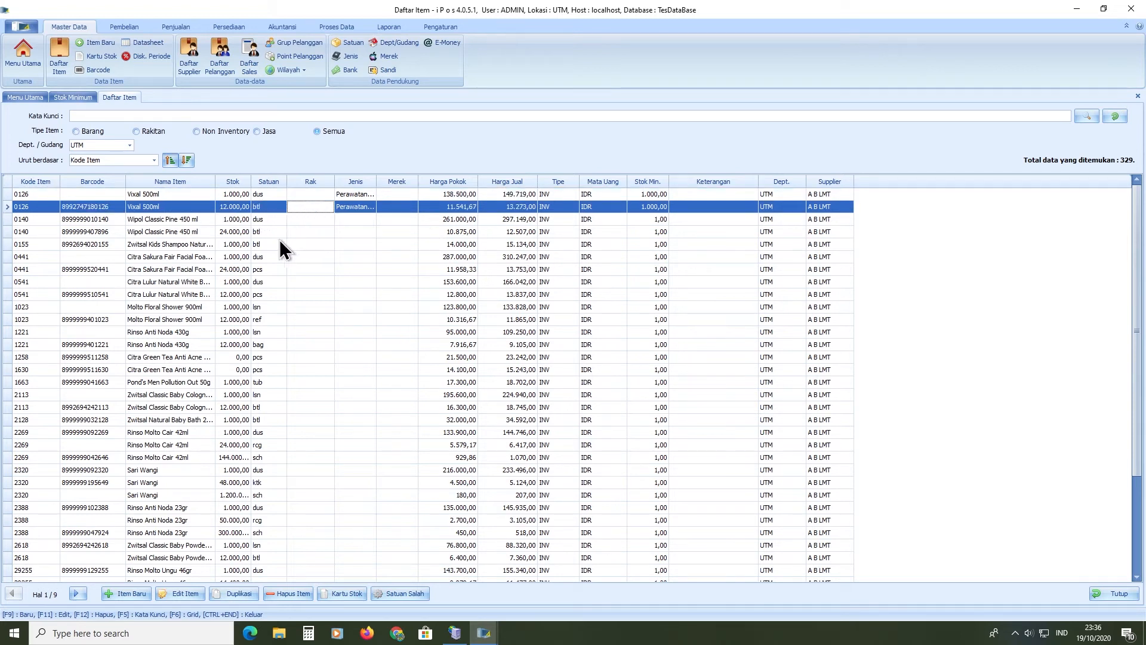
pyautogui.click(258, 232)
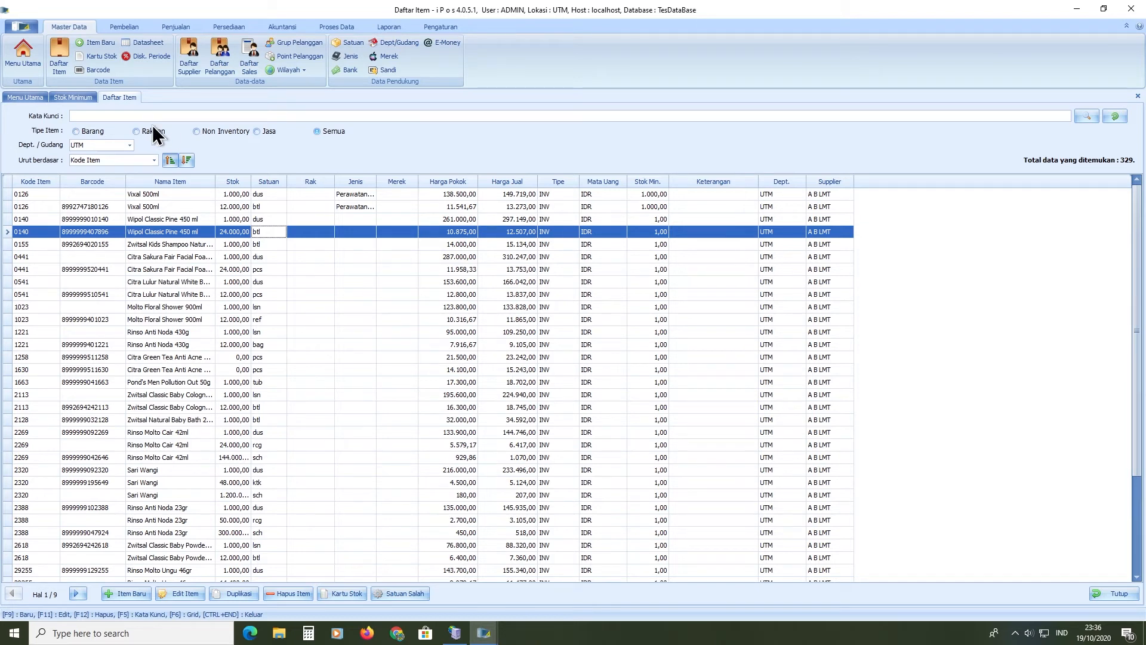
pyautogui.click(232, 207)
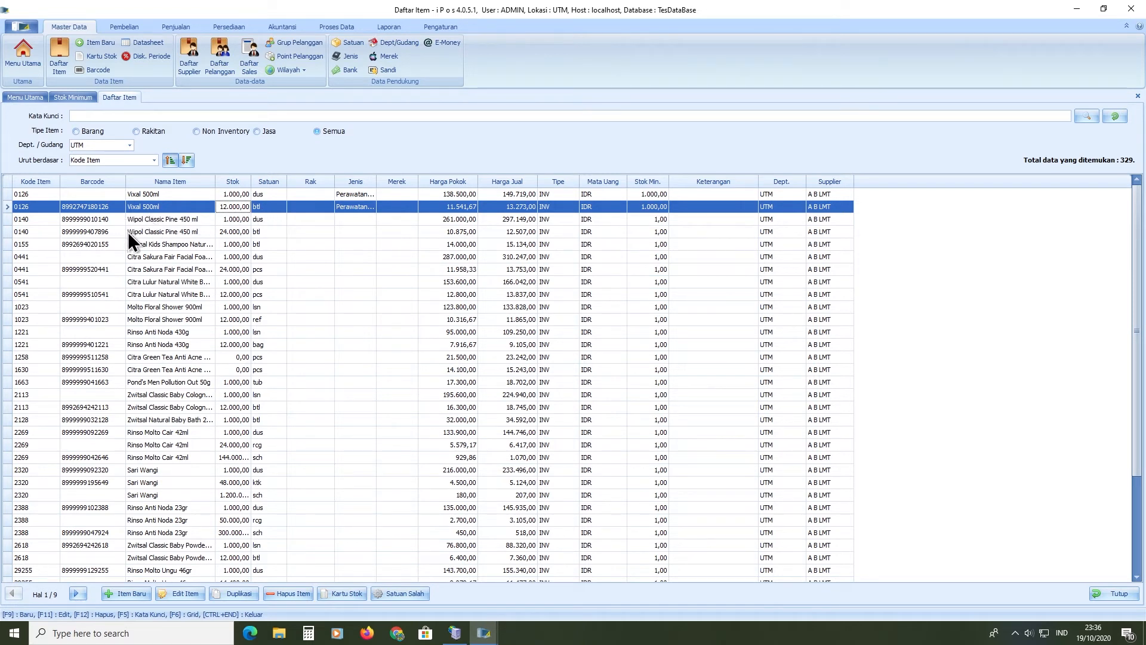
pyautogui.click(200, 231)
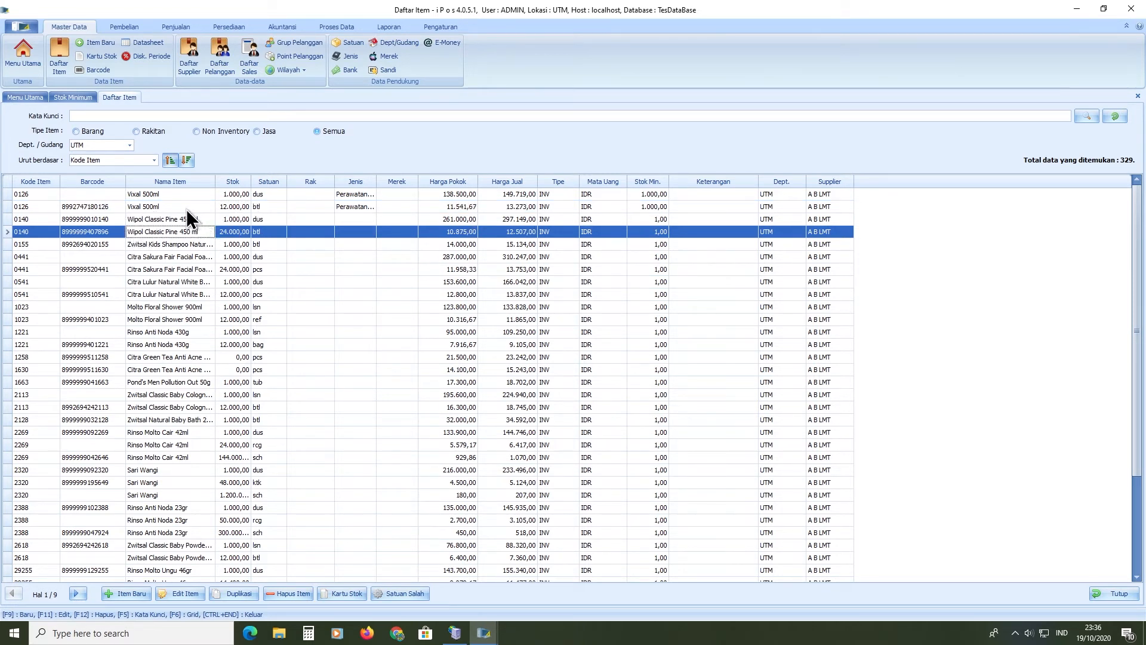
pyautogui.click(187, 207)
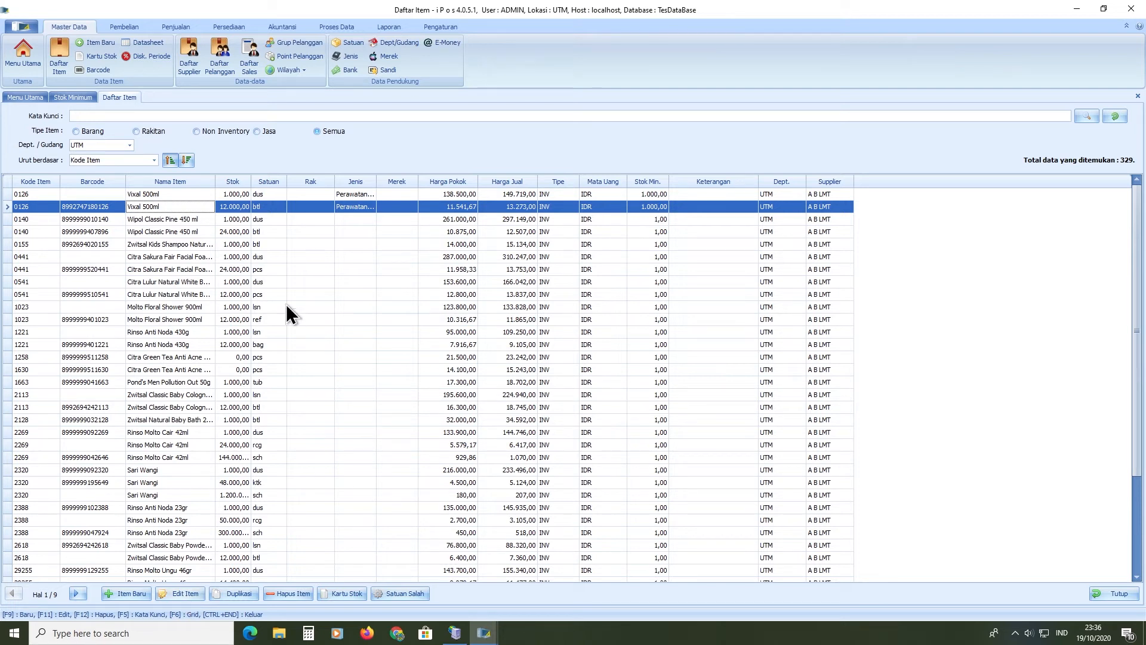
# - Edit item 0126 Vixal 500ml to a minimum stock of 500, save it and close its form
pyautogui.click(270, 206)
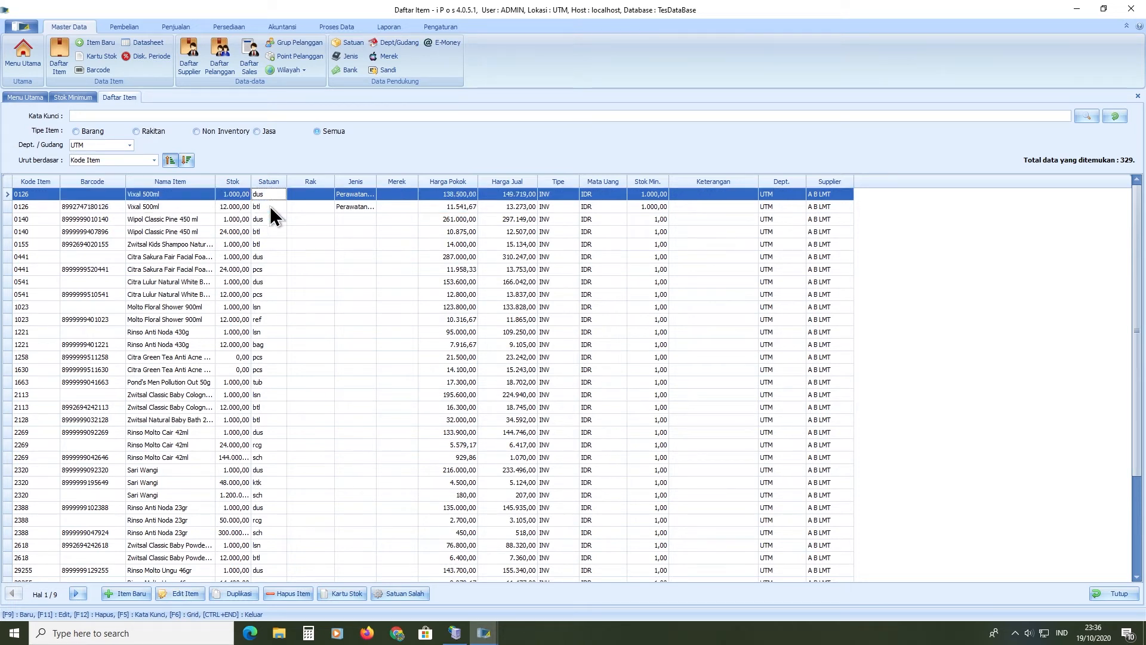
pyautogui.click(185, 593)
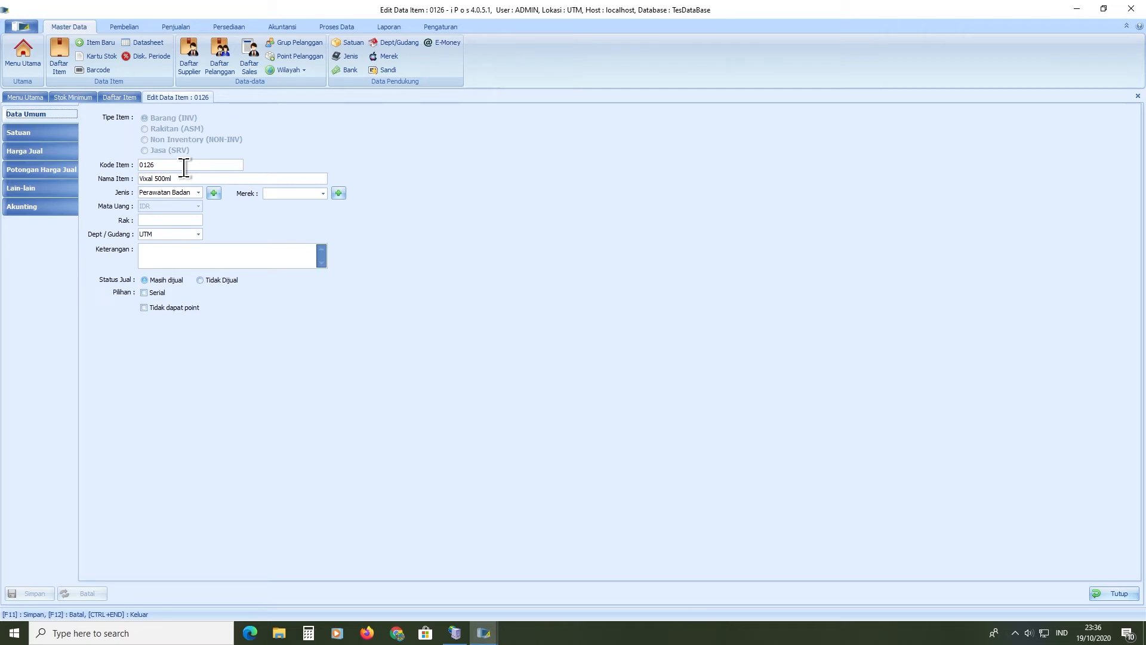
pyautogui.click(50, 192)
pyautogui.click(179, 121)
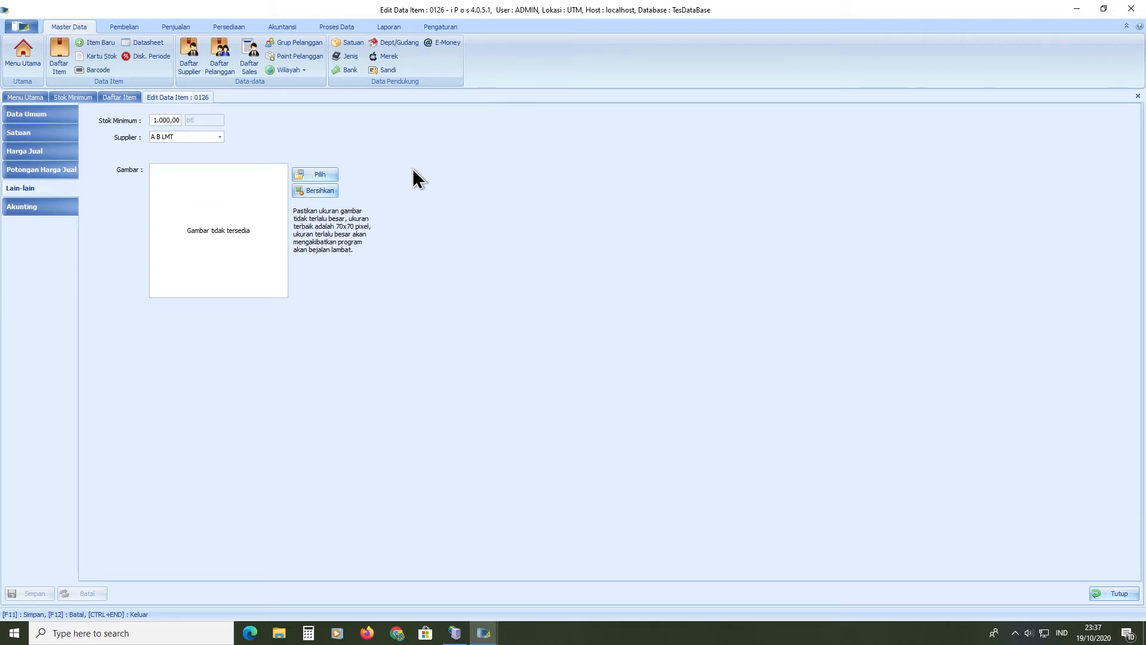
pyautogui.moveTo(155, 116); pyautogui.dragTo(242, 107)
pyautogui.write('500')
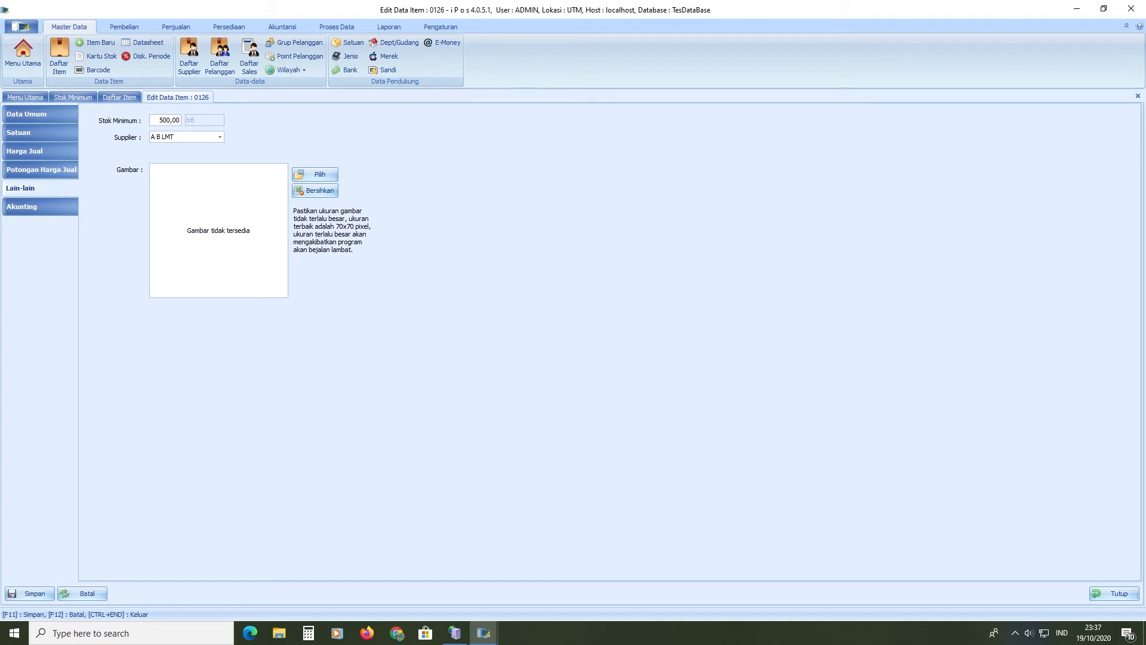
pyautogui.click(39, 590)
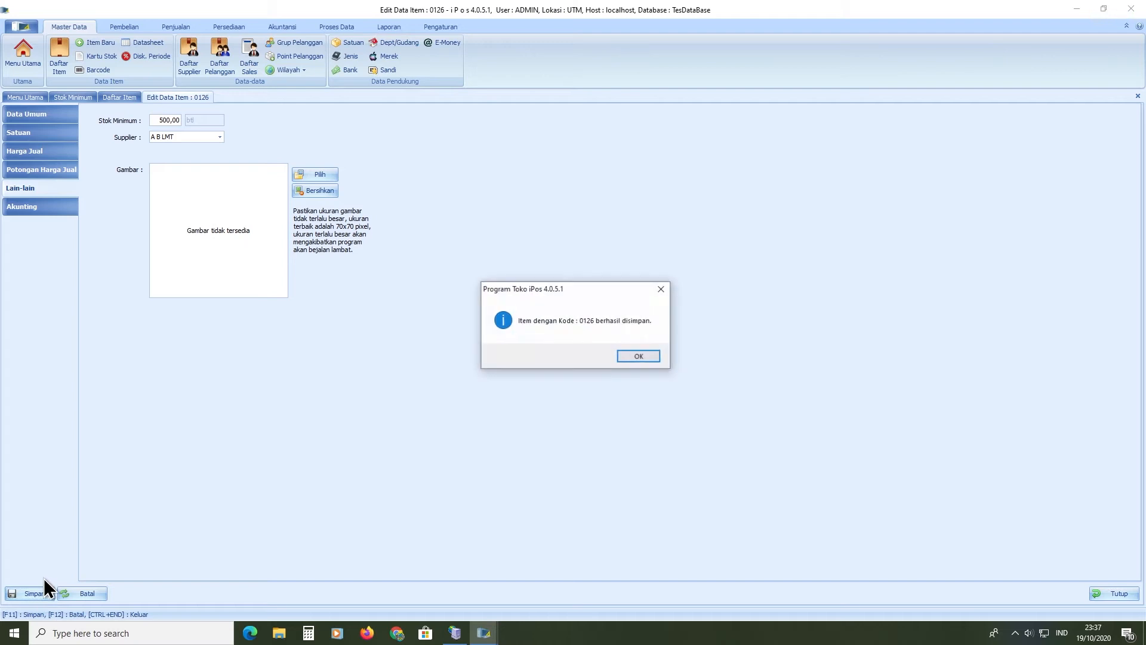
pyautogui.click(638, 355)
pyautogui.click(1110, 592)
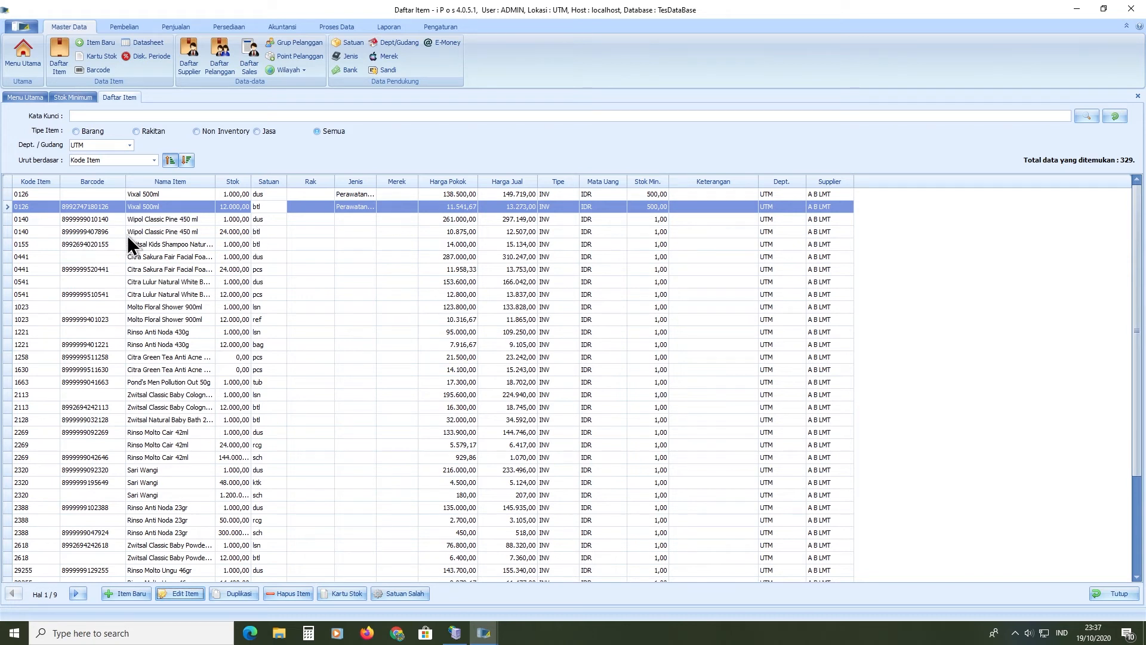
# - Edit item 0140 Wipol Classic Pine 450 ml, set its Stok Minimum to 7000 and try to save it
pyautogui.click(189, 235)
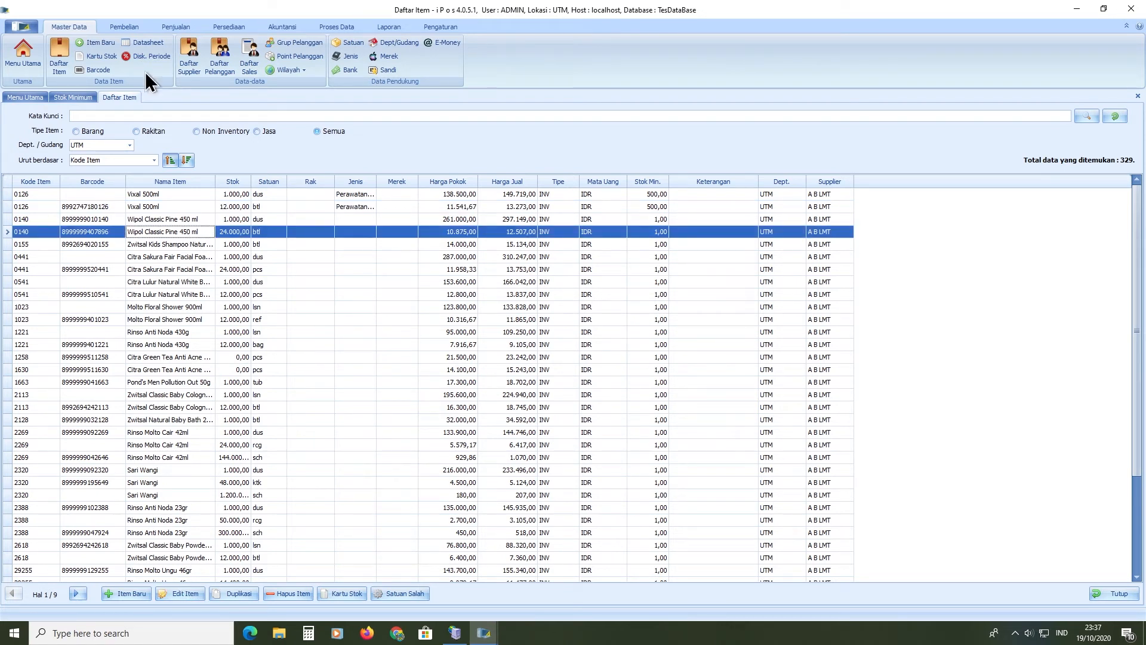
pyautogui.click(174, 592)
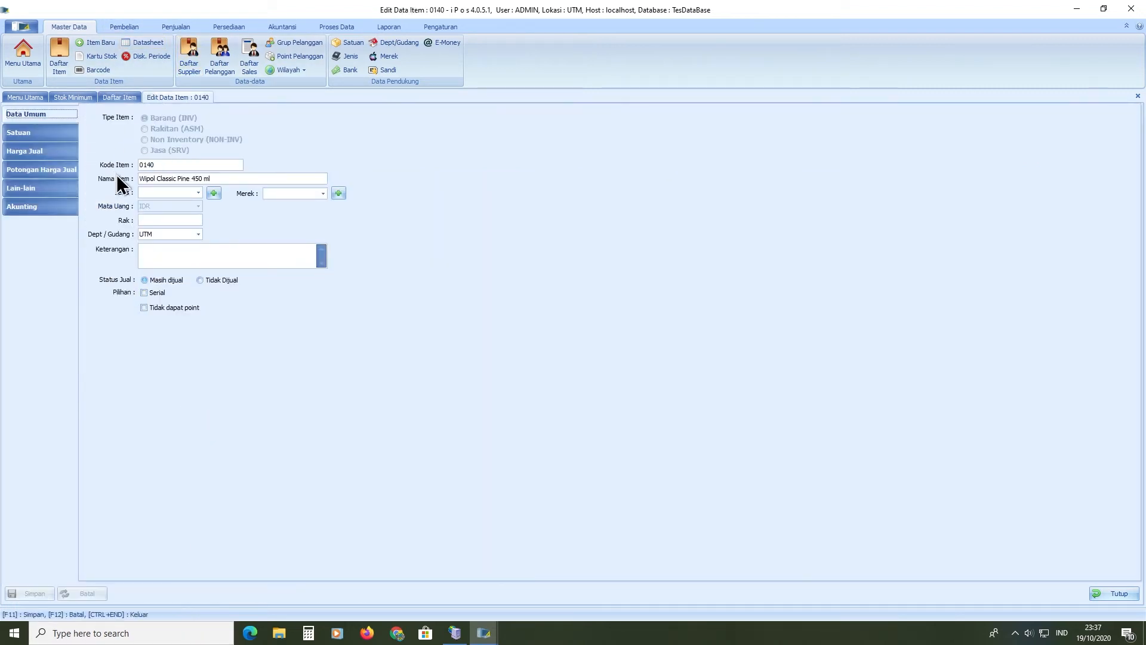
pyautogui.click(35, 192)
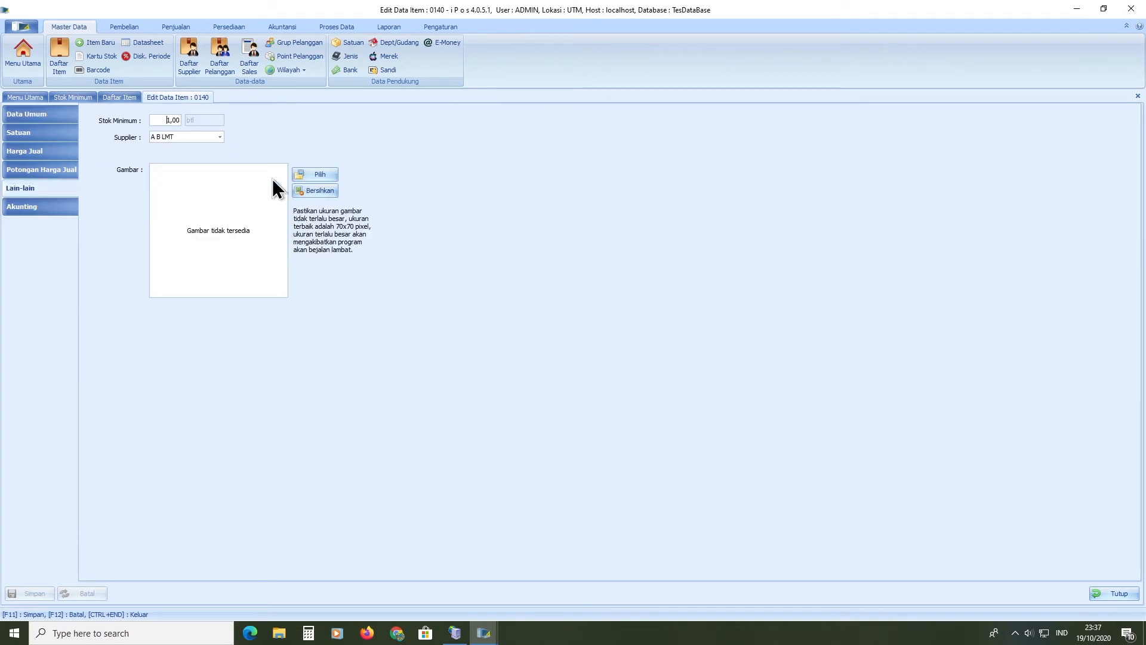
pyautogui.click(176, 120)
pyautogui.click(120, 97)
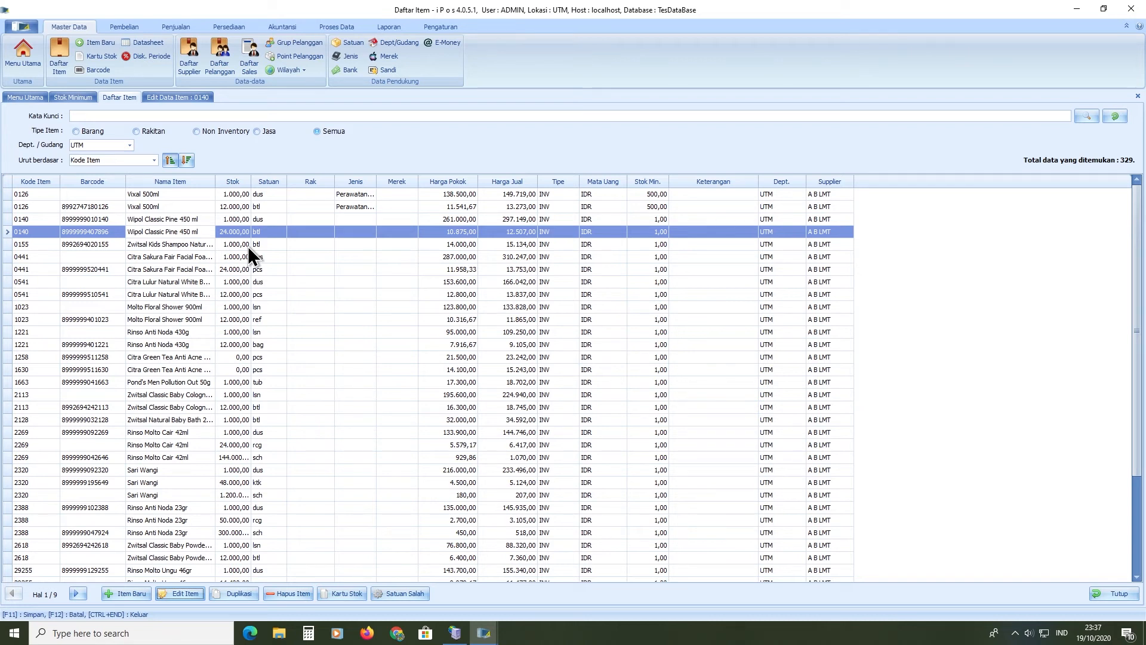
pyautogui.click(179, 97)
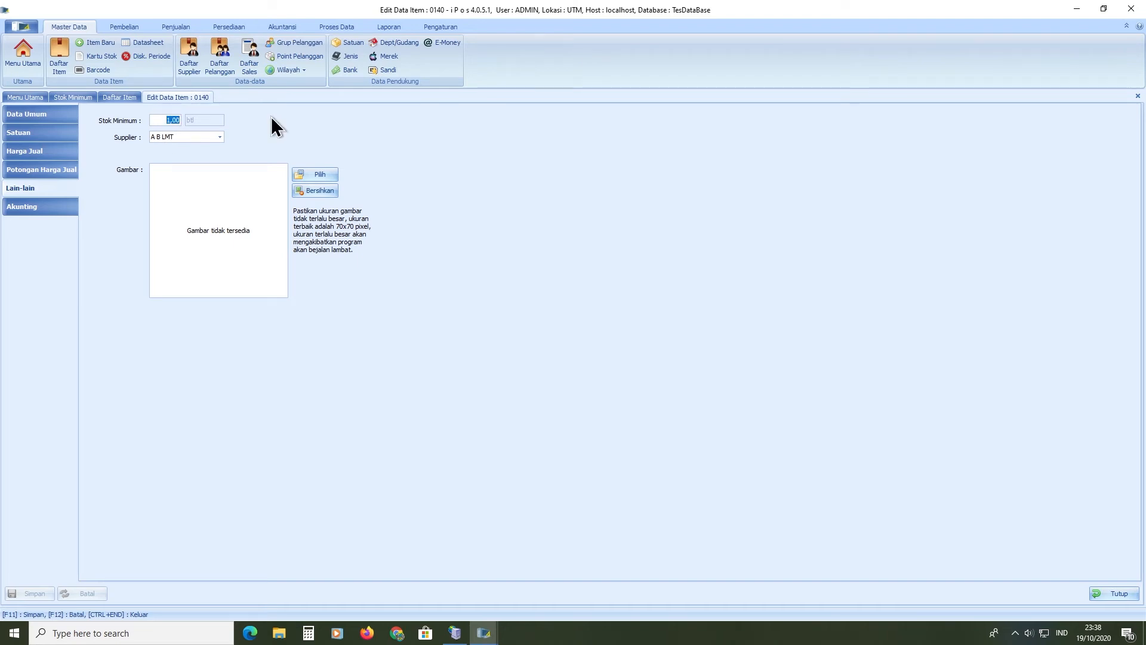
pyautogui.write('7.0')
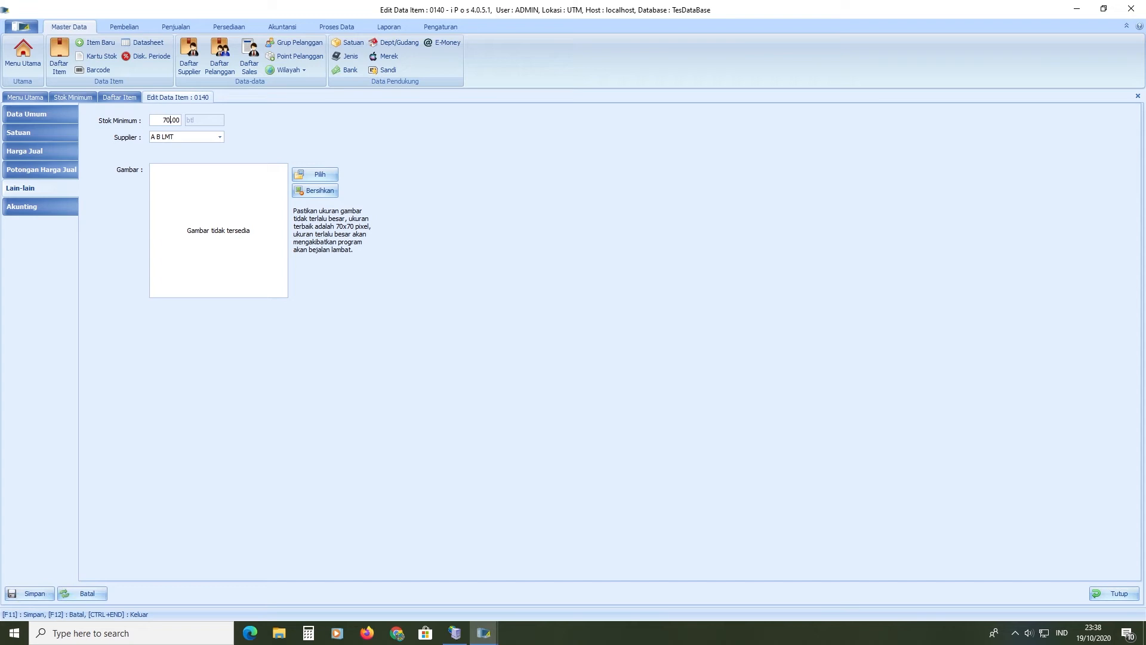
pyautogui.write('00')
pyautogui.click(21, 594)
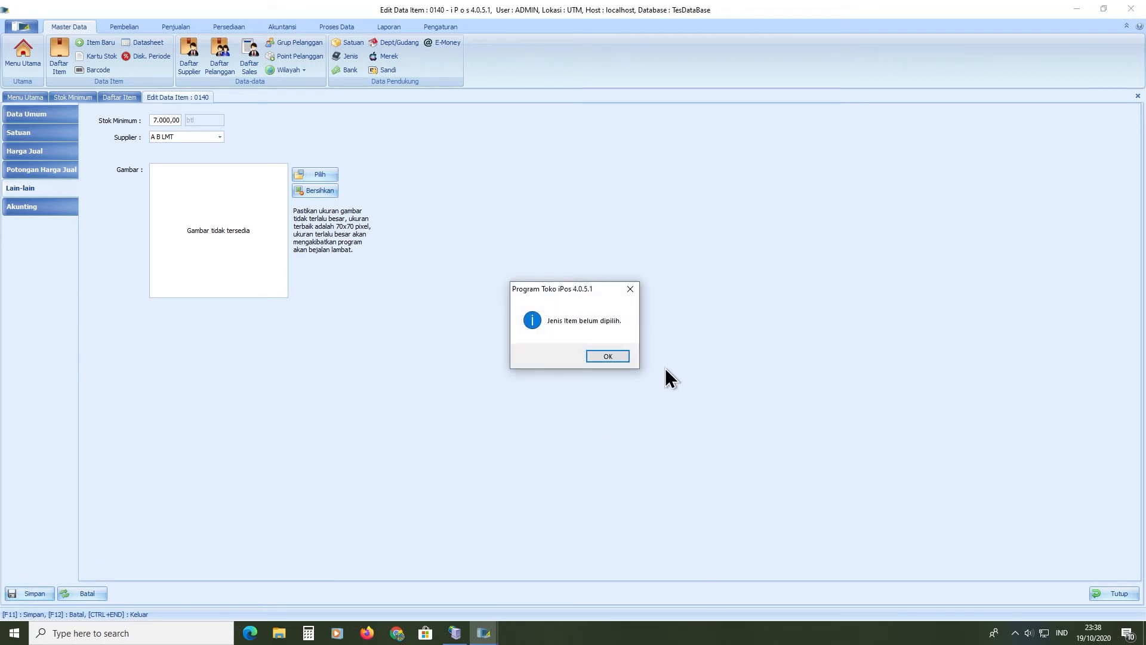
pyautogui.click(618, 357)
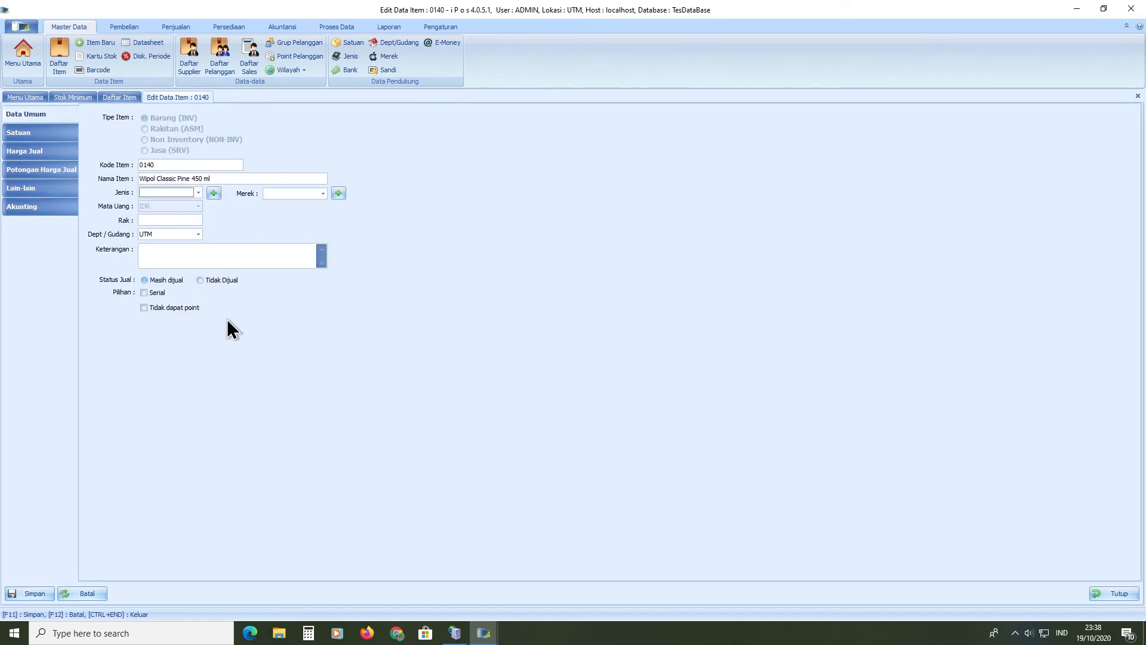
# - Add a new item type named "rumah tangga" to the Jenis Item list and close the list
pyautogui.click(198, 193)
pyautogui.click(195, 195)
pyautogui.click(213, 193)
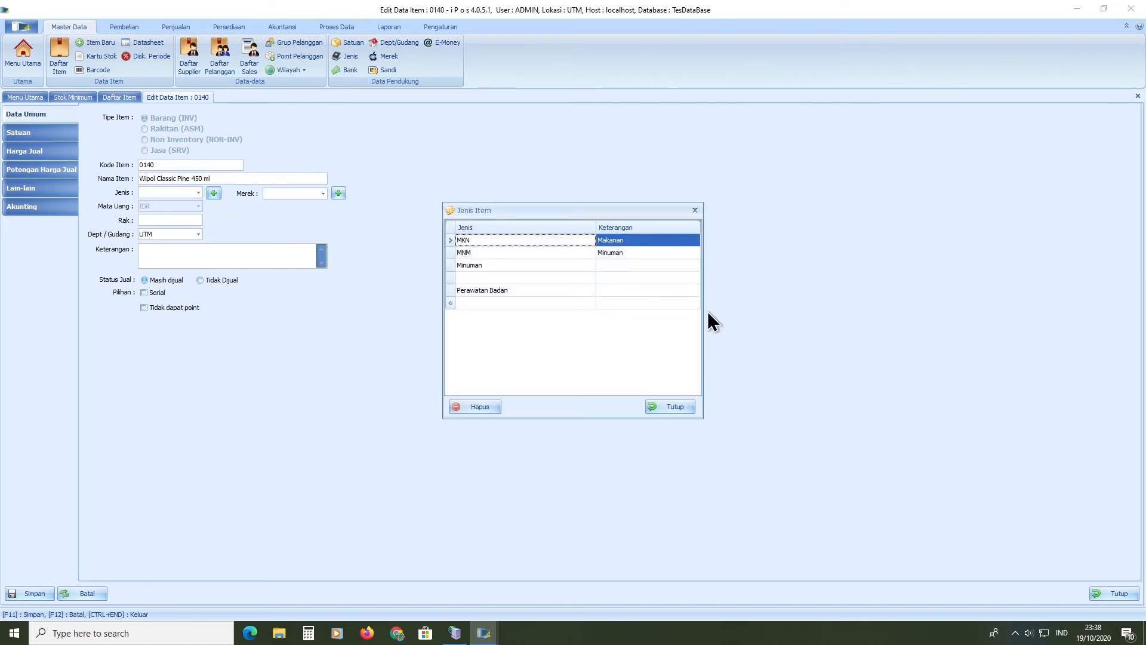
pyautogui.click(498, 303)
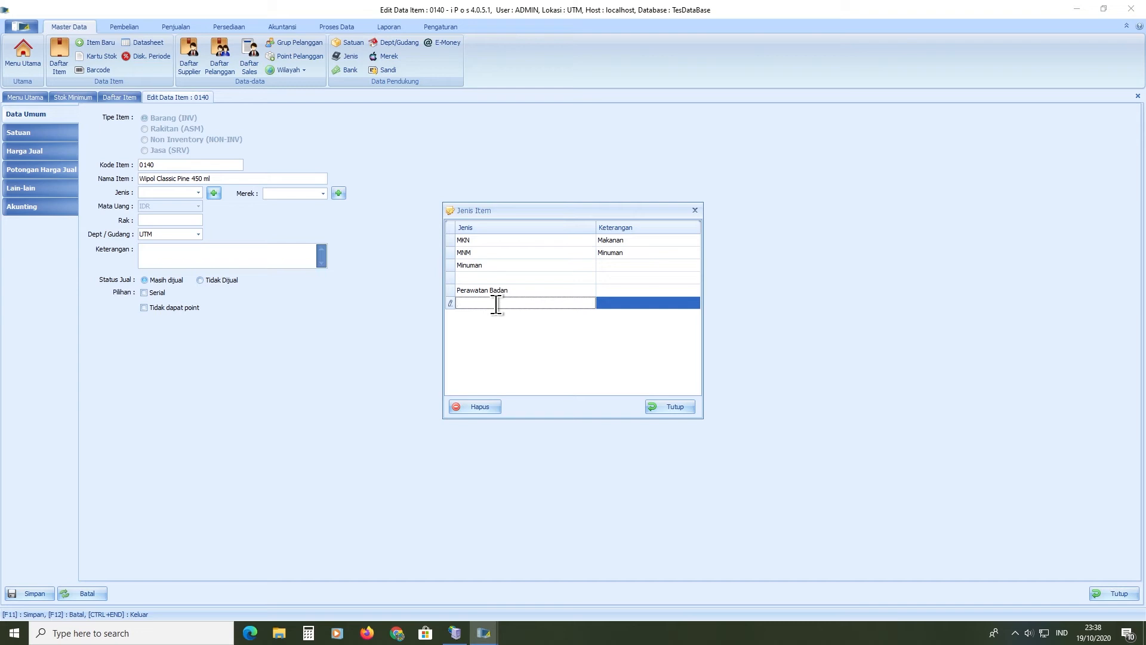
pyautogui.write('P')
pyautogui.write('mah tangga')
pyautogui.click(669, 406)
# - Assign the Jenis "rumah tangga" to item 0140, save the item and close its form
pyautogui.click(185, 191)
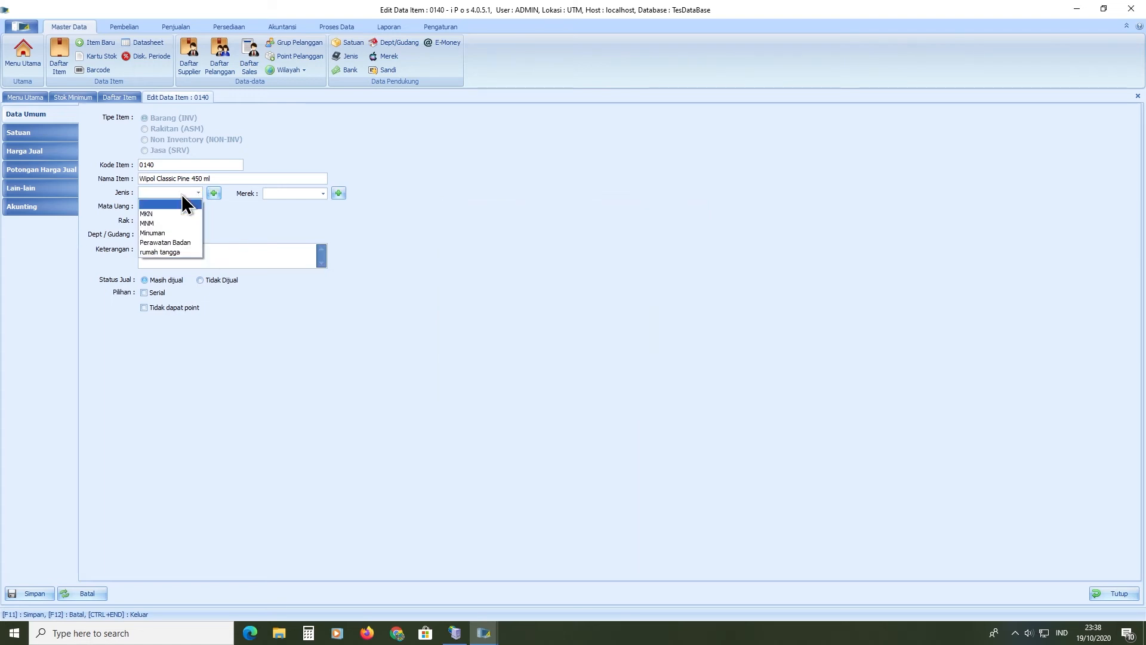
pyautogui.click(178, 253)
pyautogui.click(35, 591)
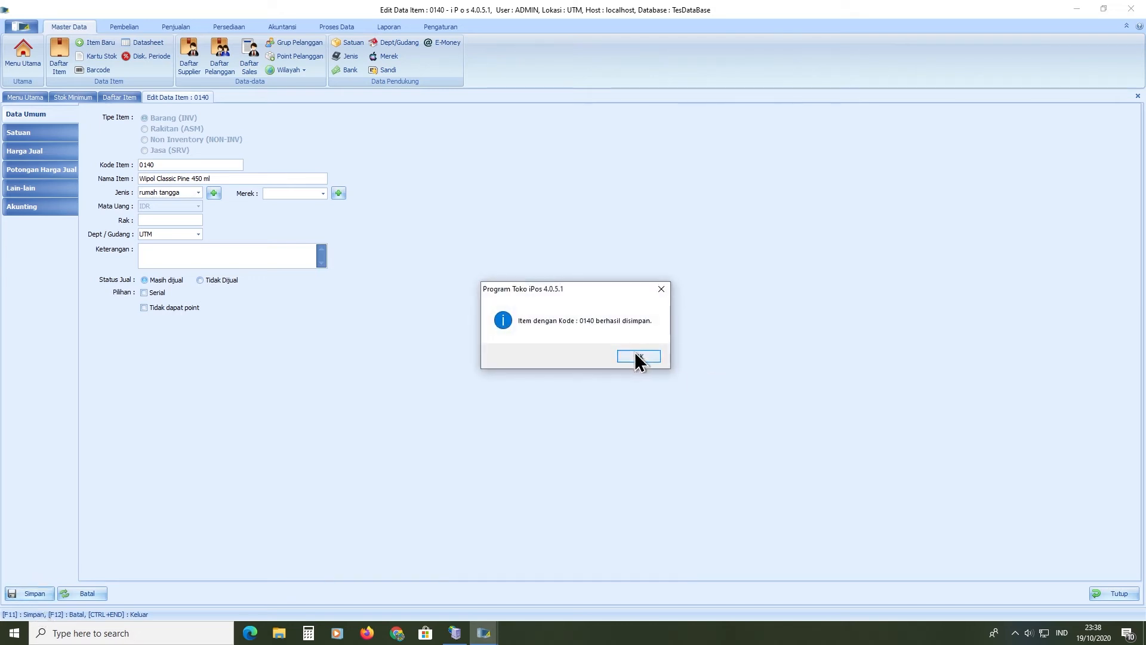
pyautogui.click(636, 356)
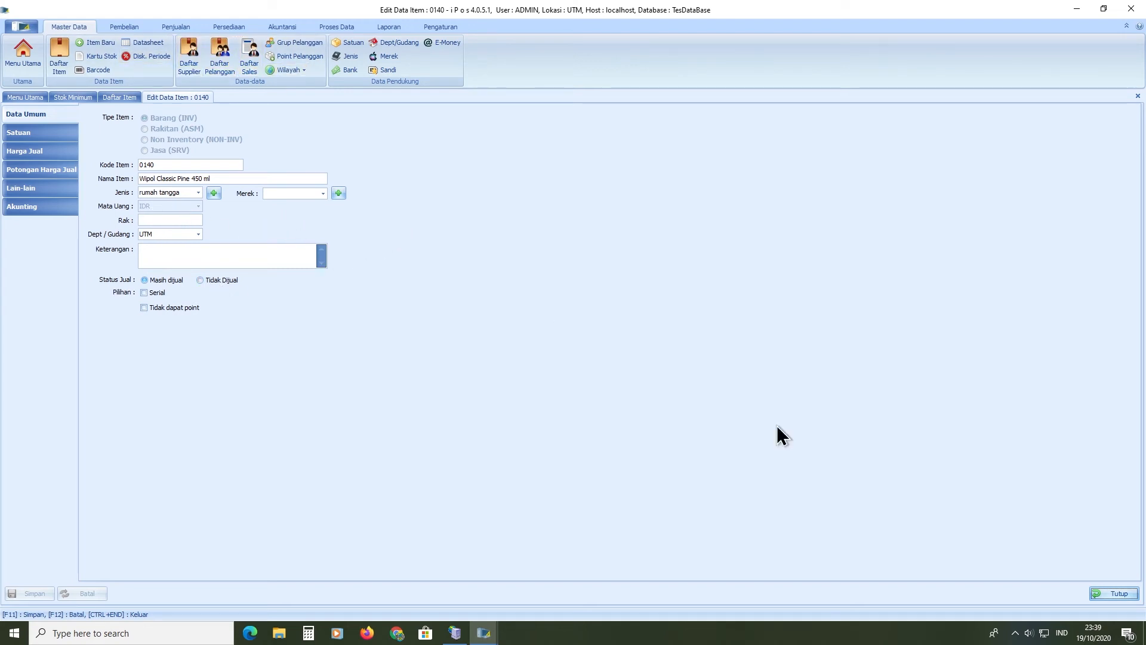
pyautogui.click(1110, 593)
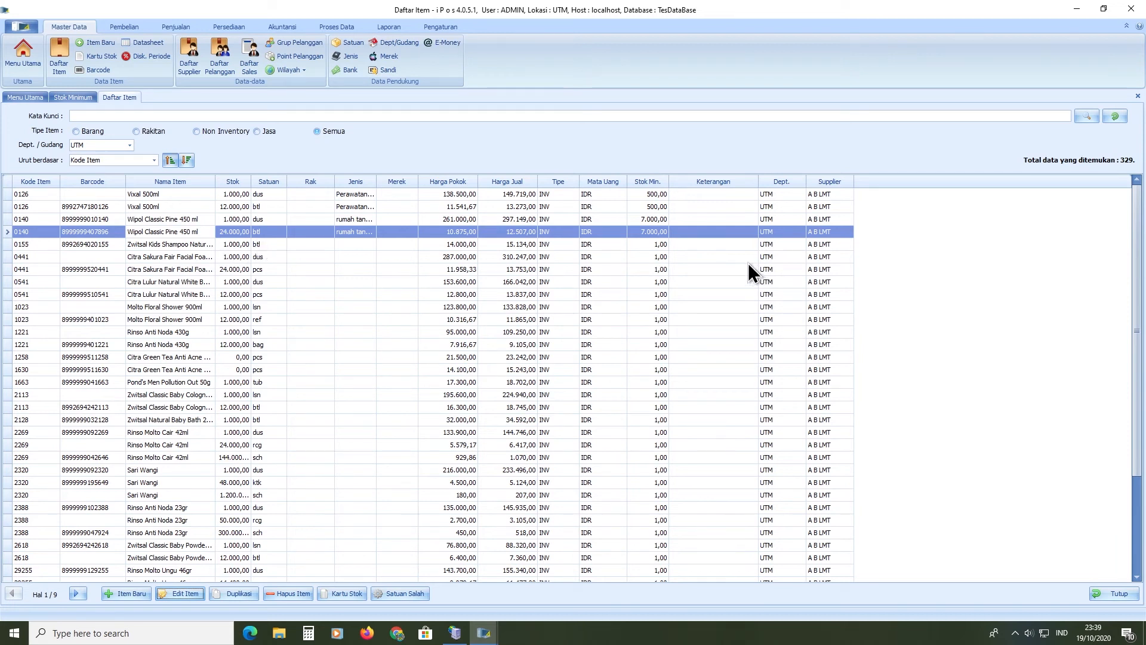
# - Examine the Stok Min. values of the Vixal 500ml and Wipol Classic Pine 450 ml entries in the item list
pyautogui.click(649, 234)
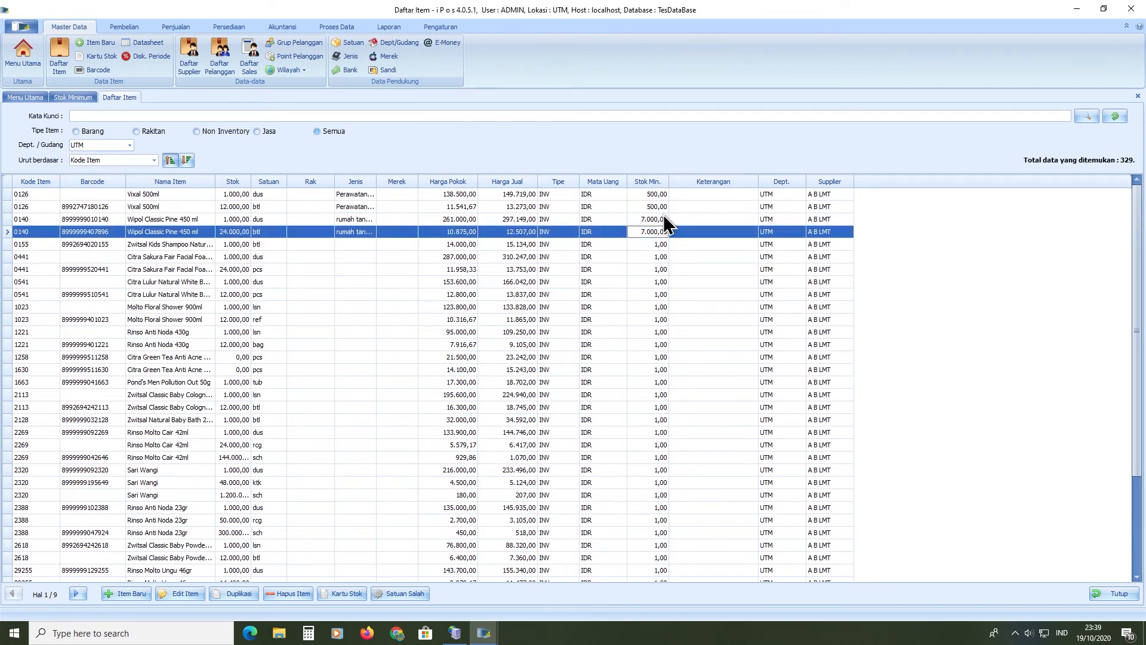
pyautogui.click(659, 195)
pyautogui.click(657, 207)
pyautogui.click(653, 233)
# - Process the Stok Minimum report again and return to the item list
pyautogui.click(77, 98)
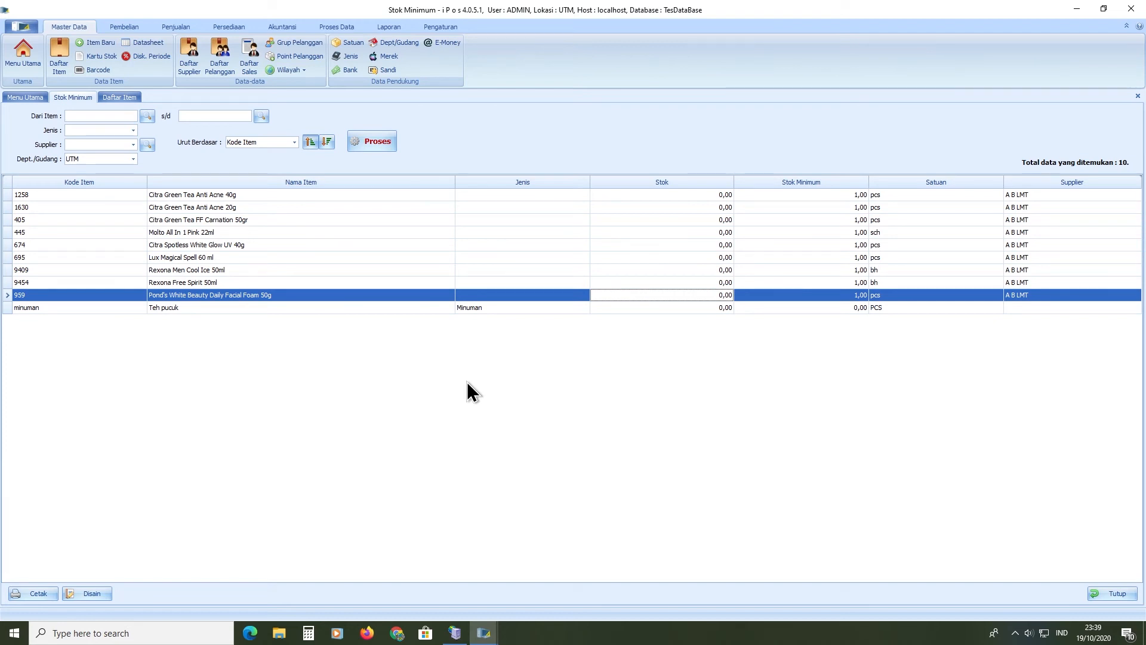
pyautogui.click(381, 148)
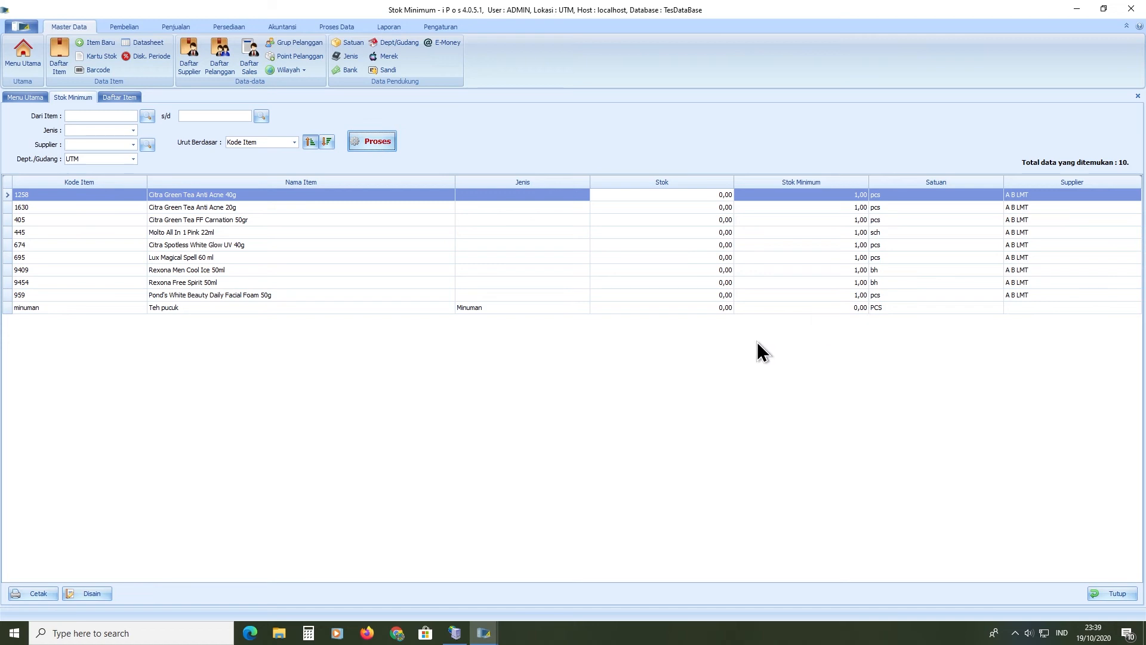
pyautogui.click(106, 97)
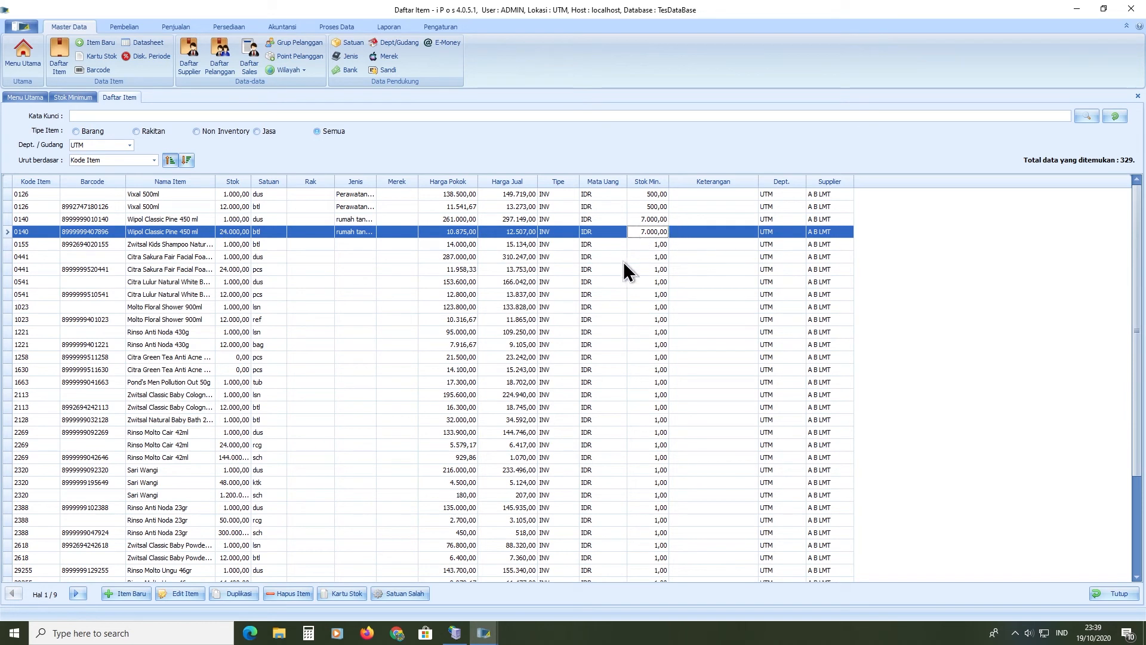
# - Open the Stok Opname form and look up the Wipol Classic Pine 450 ml code in the item list
pyautogui.click(179, 27)
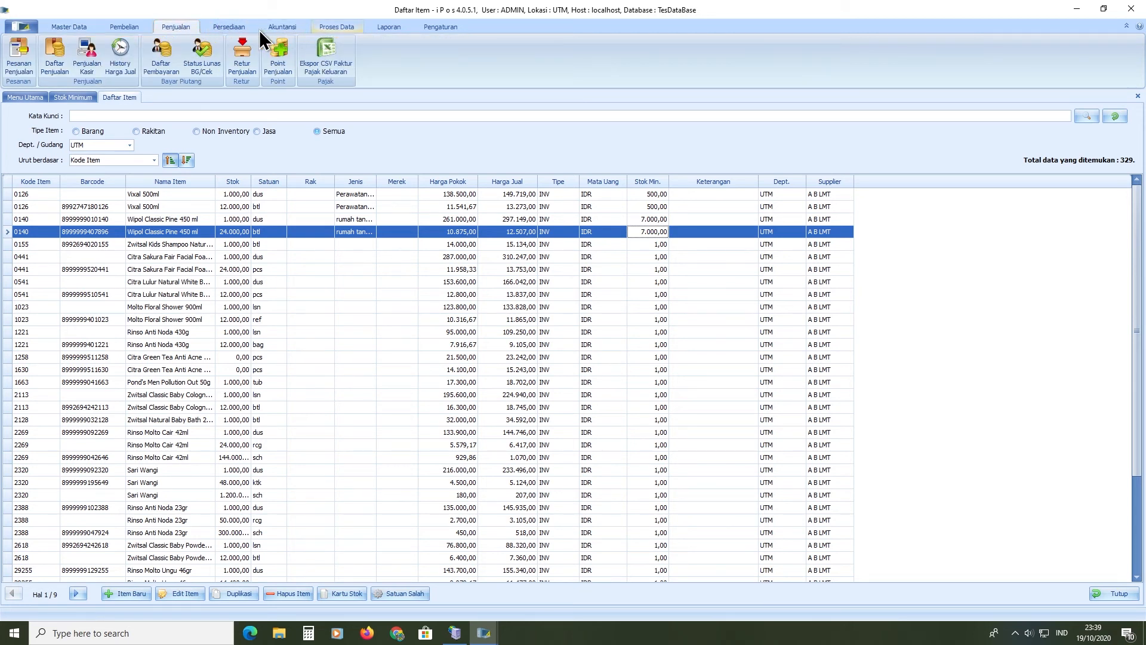
pyautogui.click(236, 31)
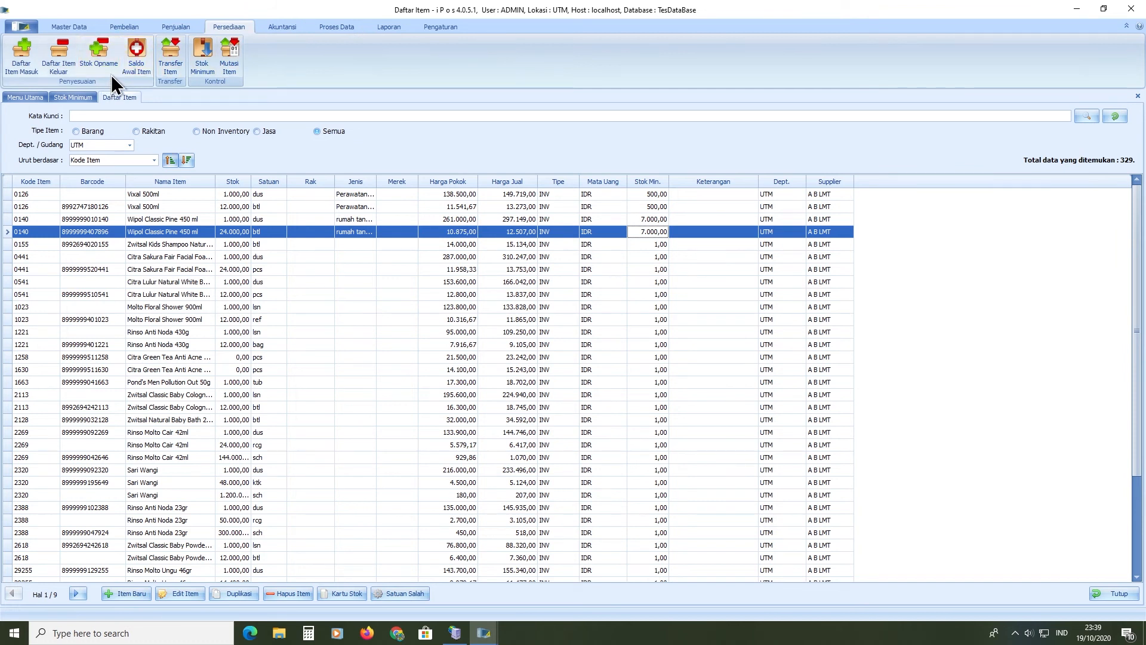
pyautogui.click(95, 52)
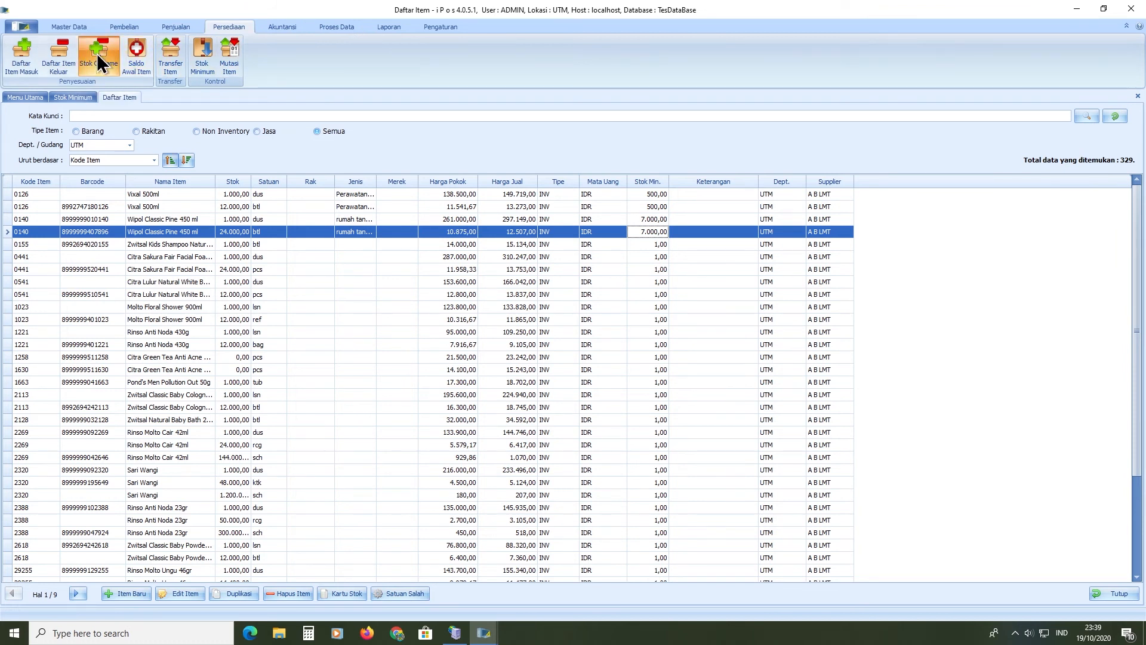
pyautogui.click(76, 97)
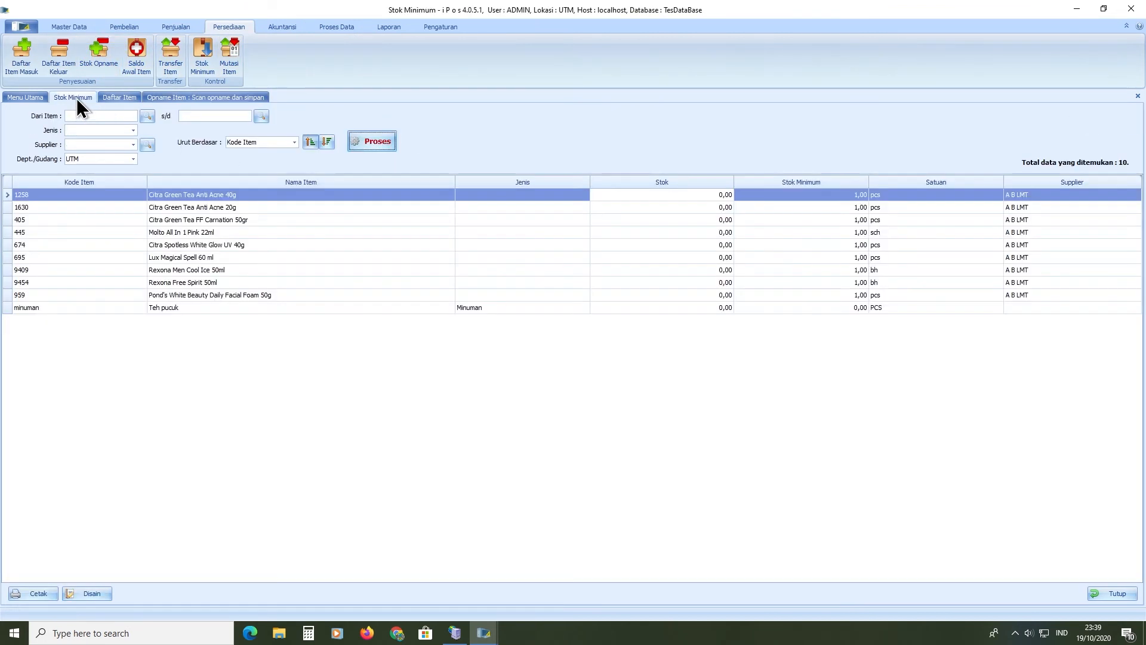
pyautogui.click(112, 101)
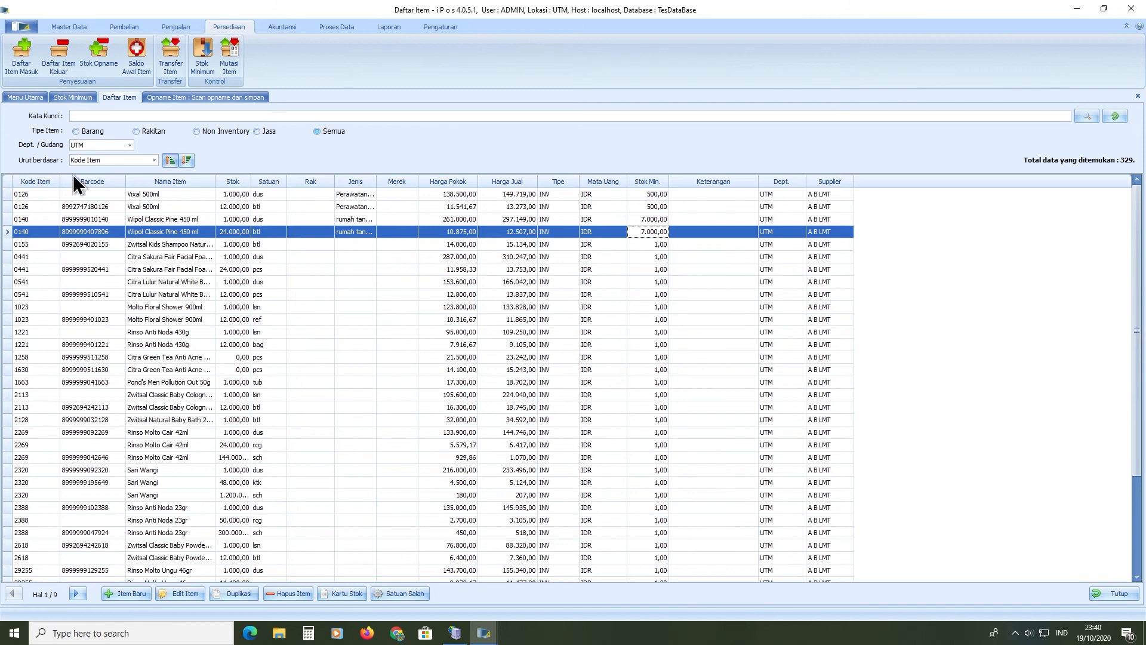
pyautogui.click(182, 97)
# - Record a stock opname for item 0140 Wipol Classic Pine 450 ml in btl with a Fisik quantity of 7000 and save it
pyautogui.write('0140')
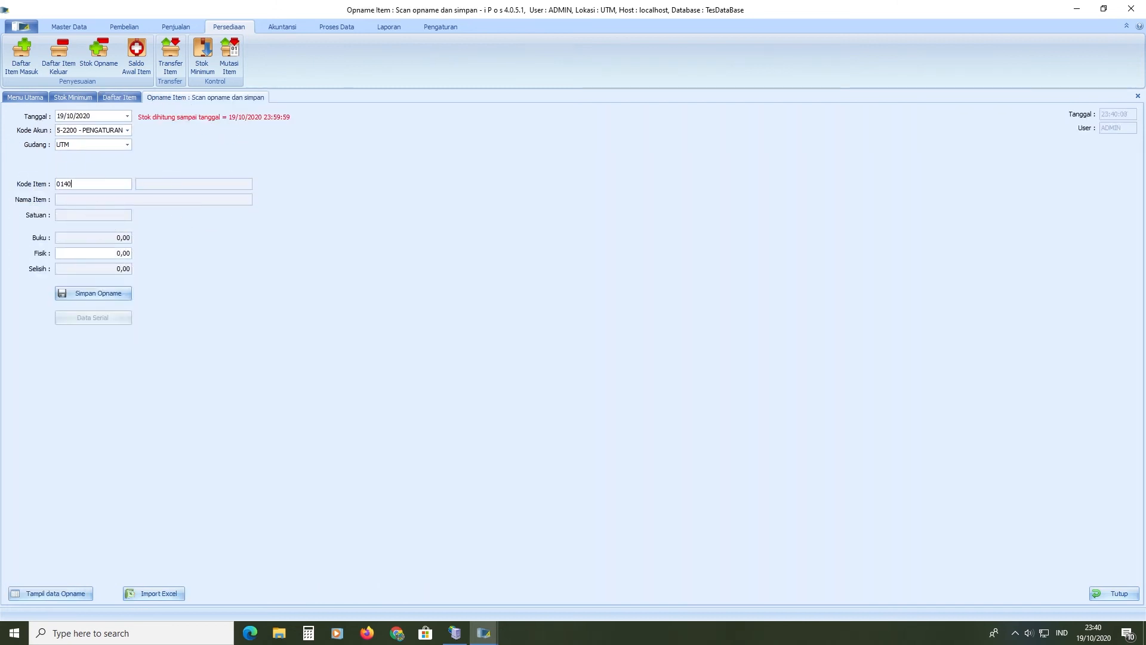
pyautogui.press('Return')
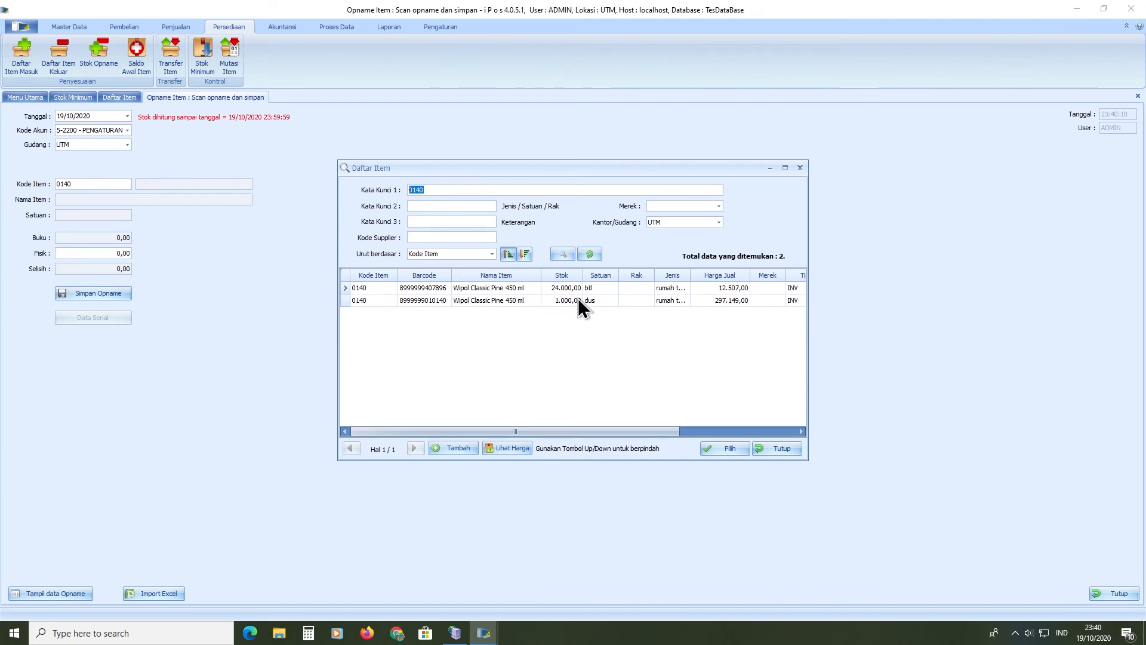
pyautogui.click(609, 288)
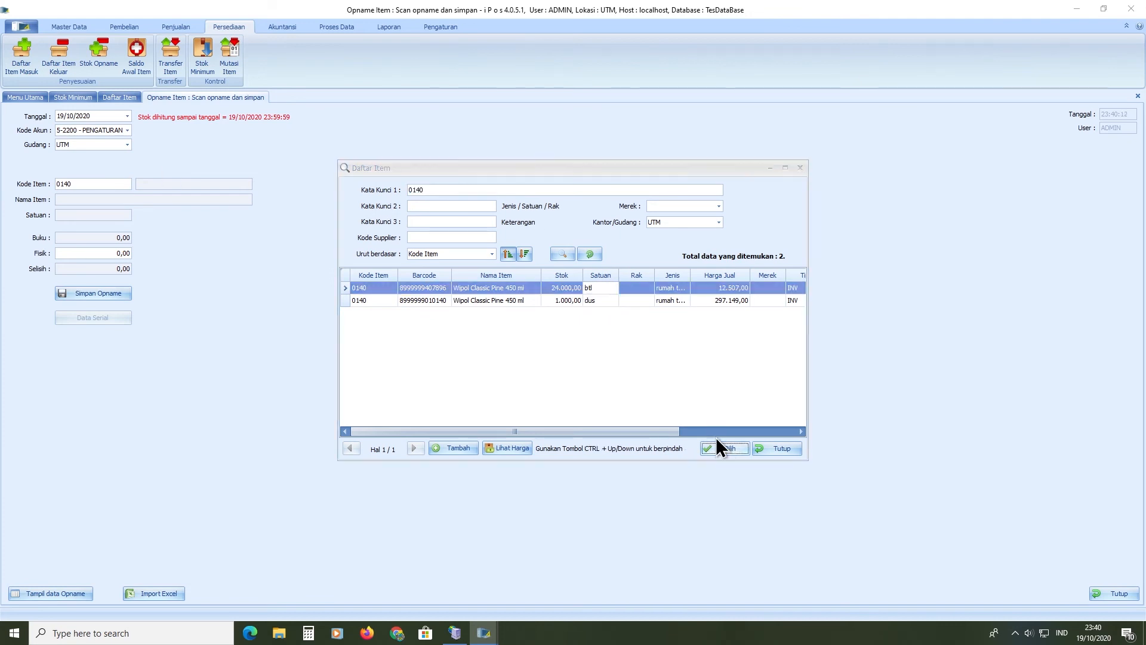
pyautogui.click(719, 448)
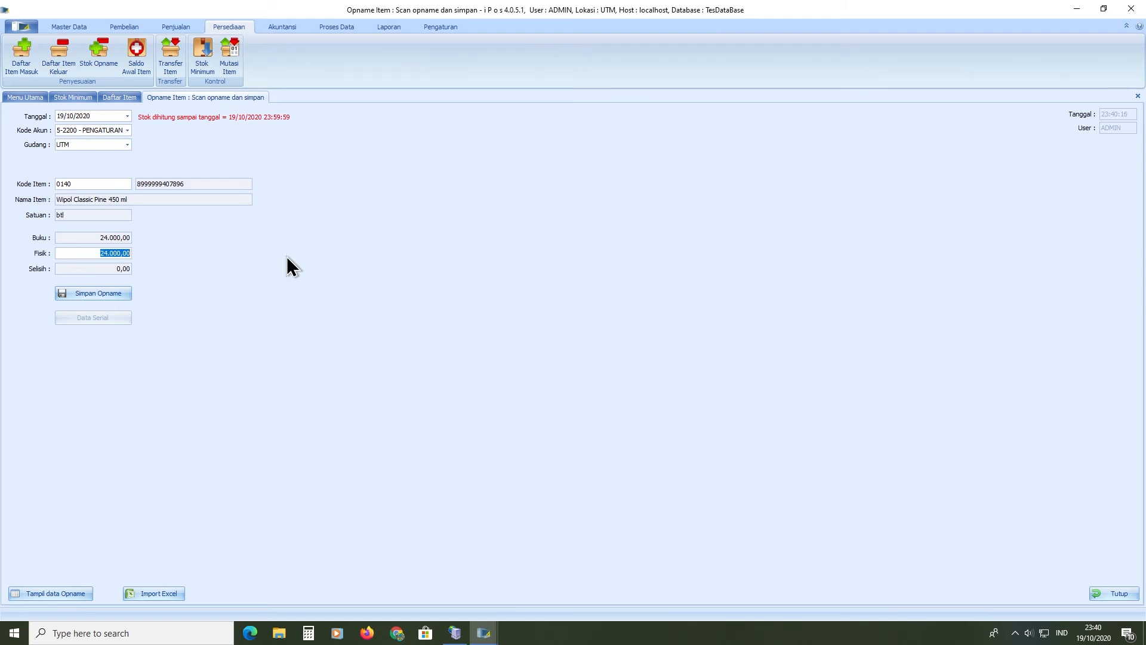
pyautogui.write('7000')
pyautogui.click(99, 293)
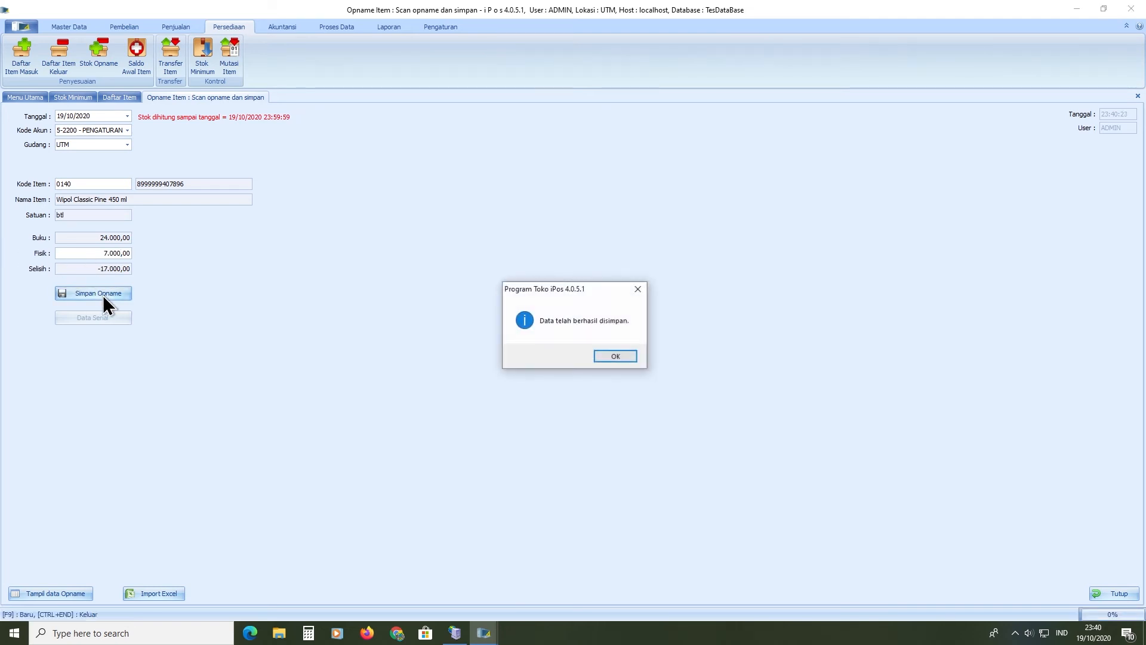
pyautogui.click(620, 356)
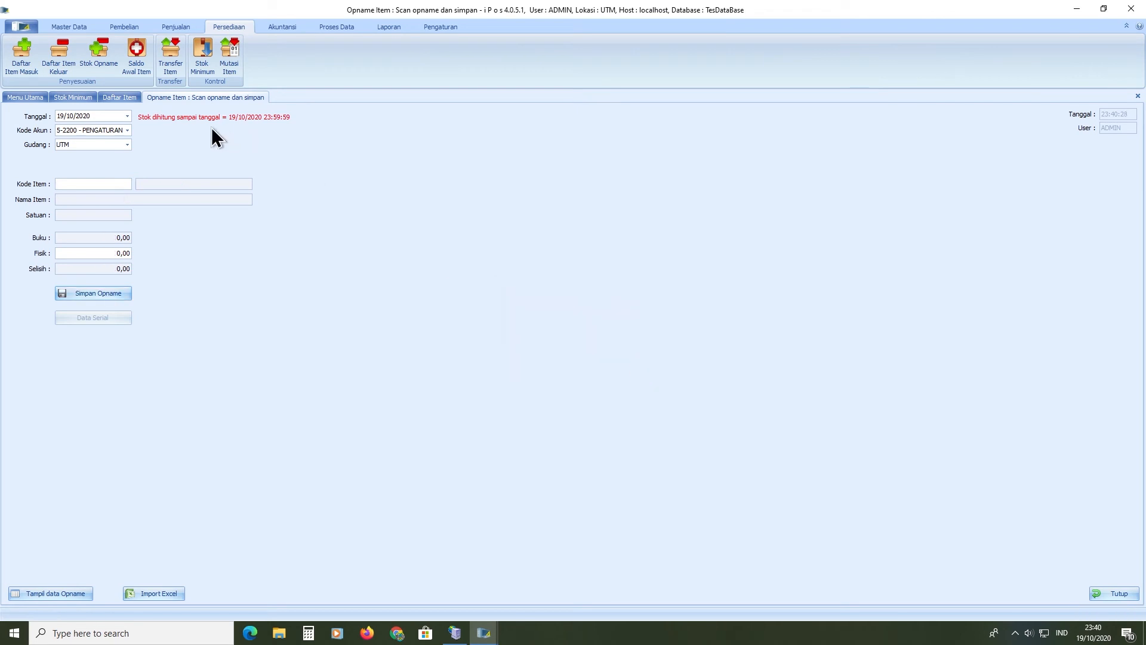
# - Check the minimum stock of Vixal 500ml in the item list and return to the opname form
pyautogui.click(74, 97)
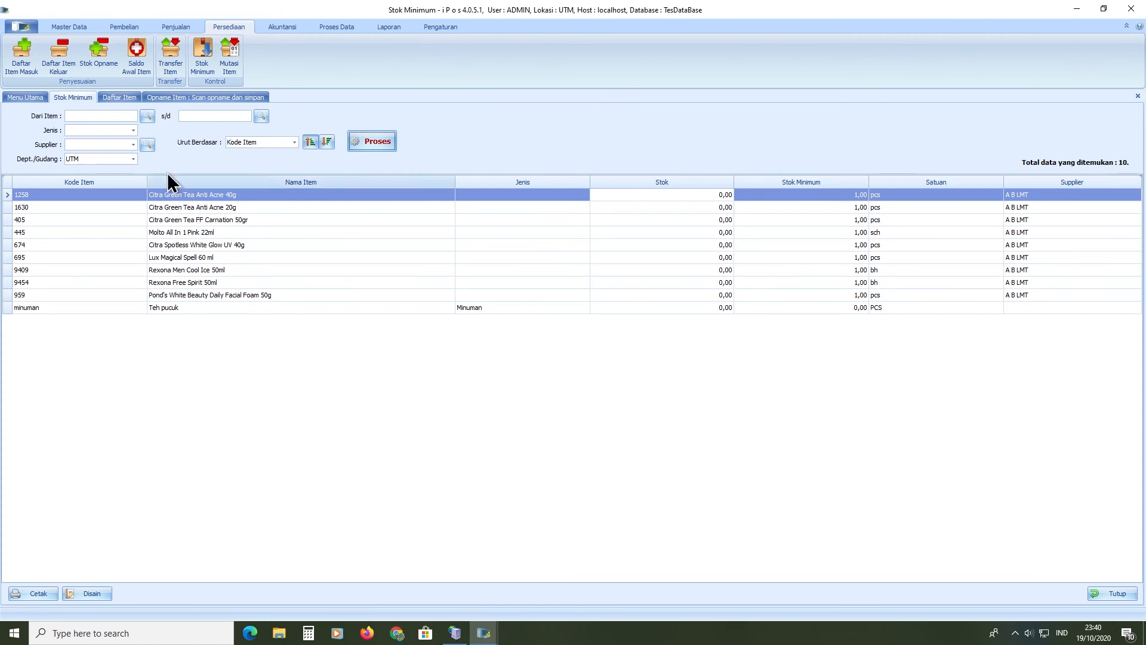
pyautogui.click(112, 98)
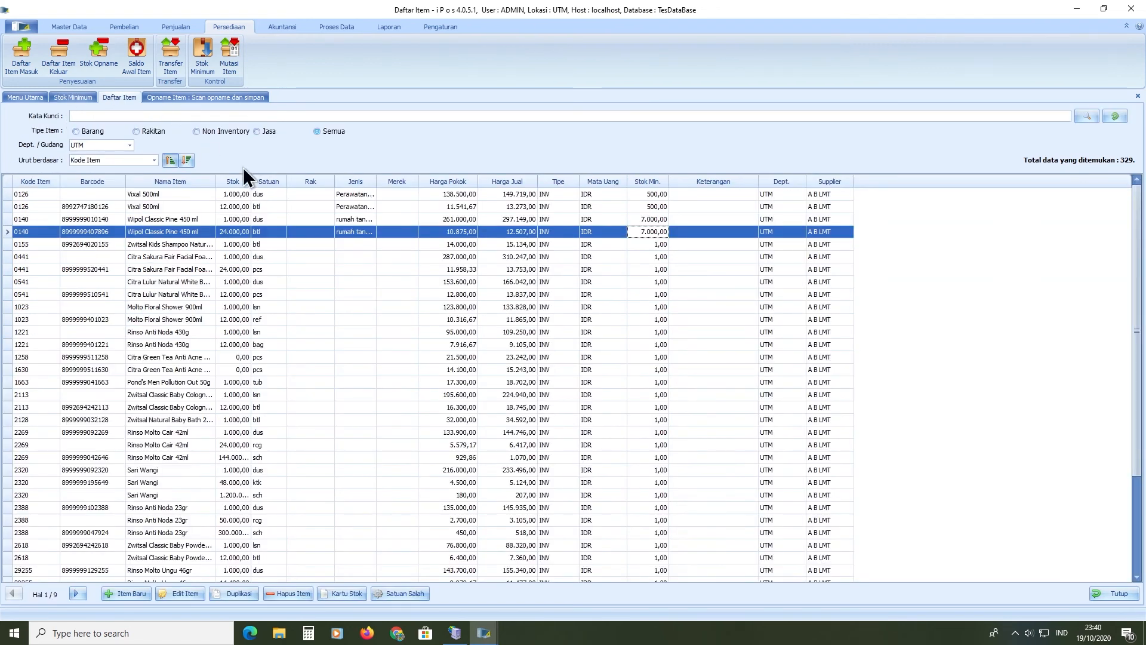
pyautogui.click(661, 195)
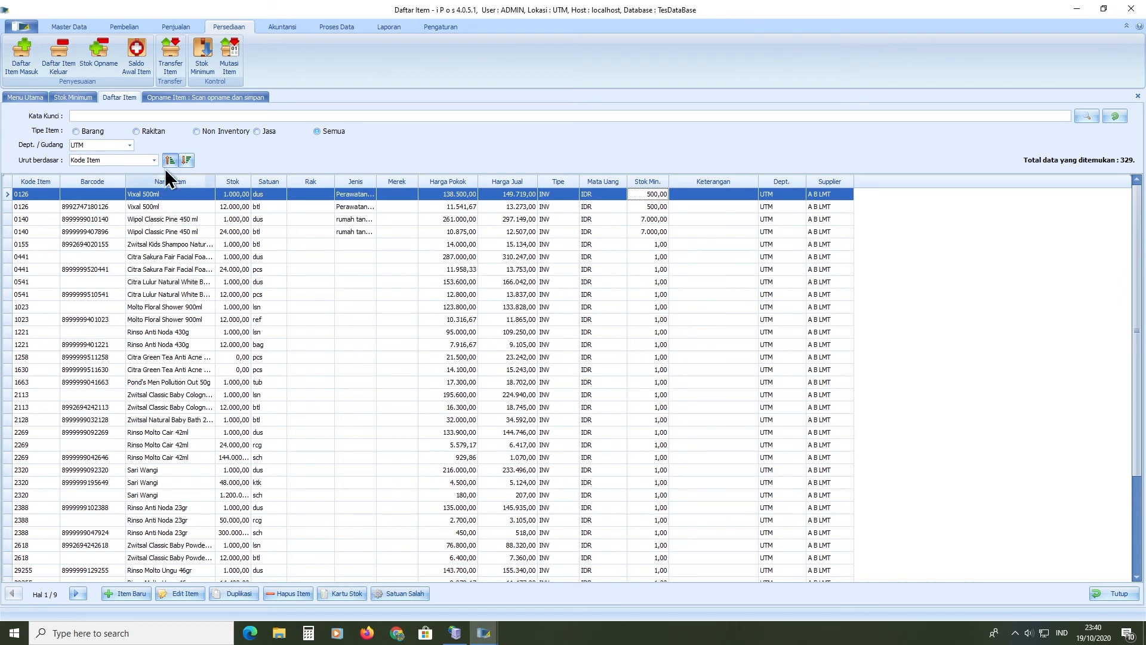
pyautogui.click(209, 98)
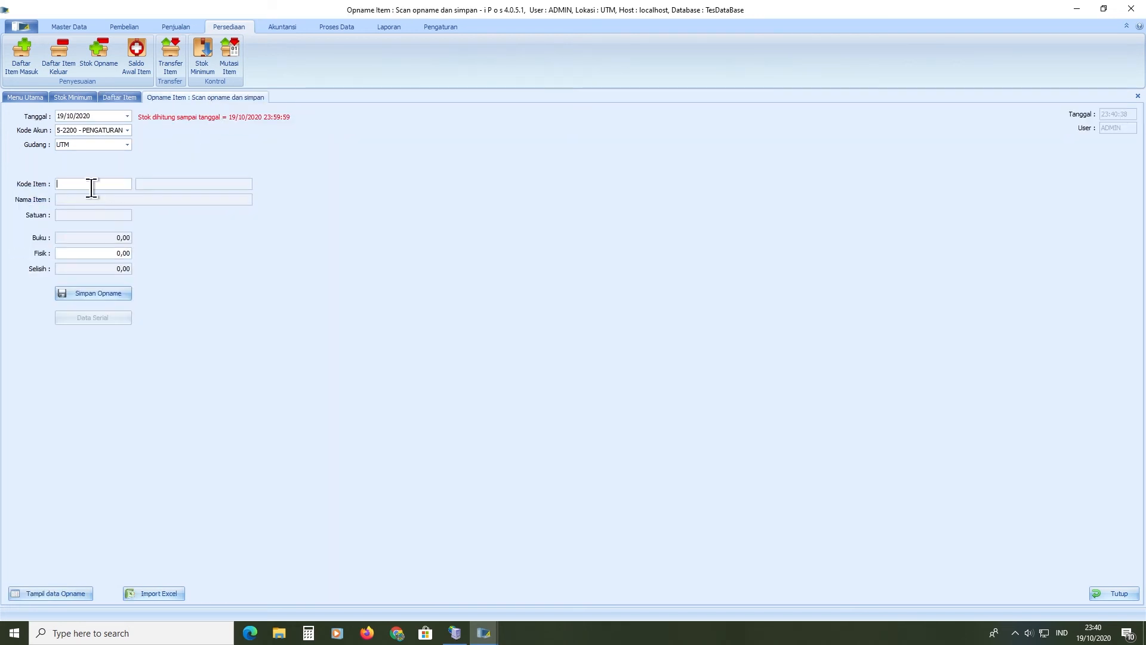
# - Search the item list for vixal and select item 0126 Vixal 500ml in btl for the opname
pyautogui.write('vixal')
pyautogui.press('Return')
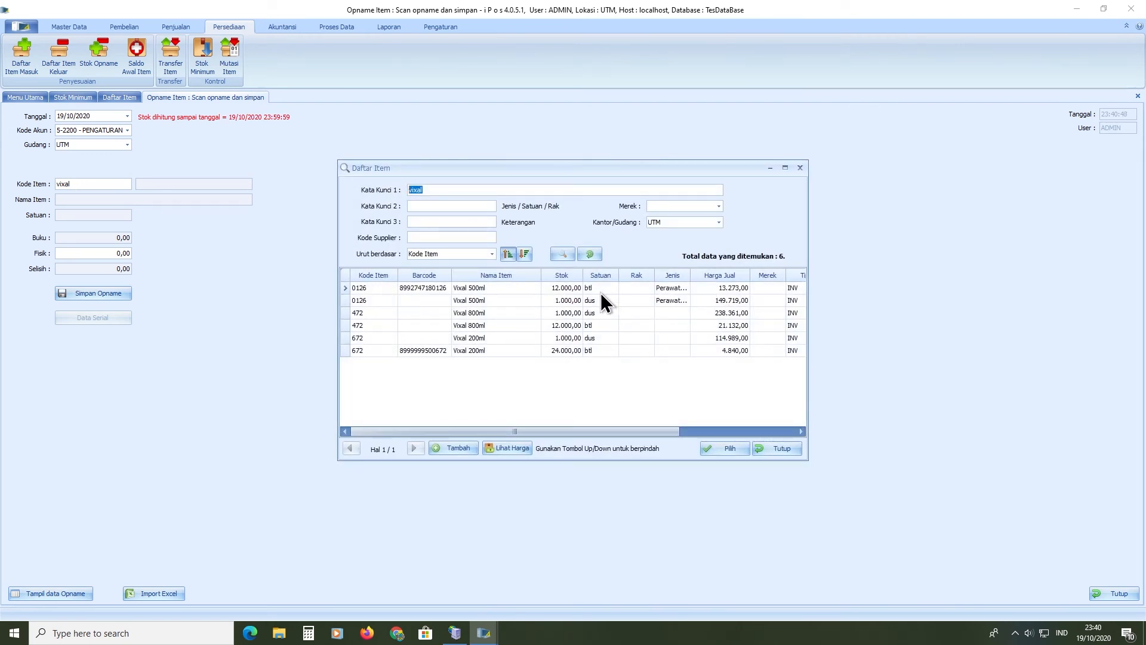
pyautogui.click(570, 287)
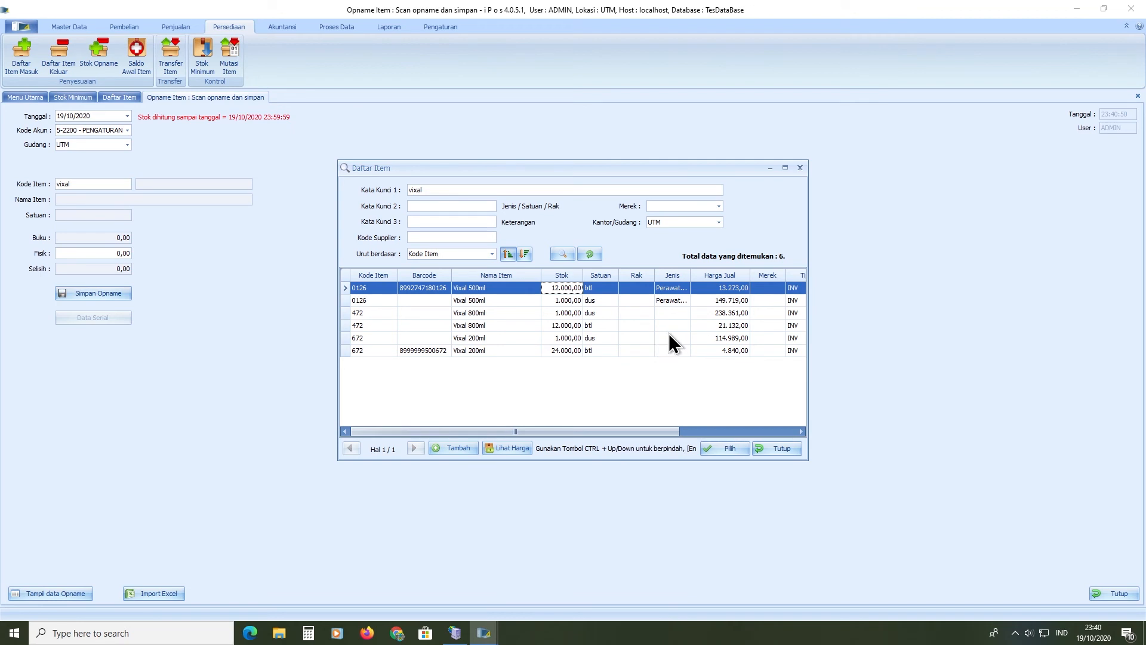
pyautogui.click(721, 450)
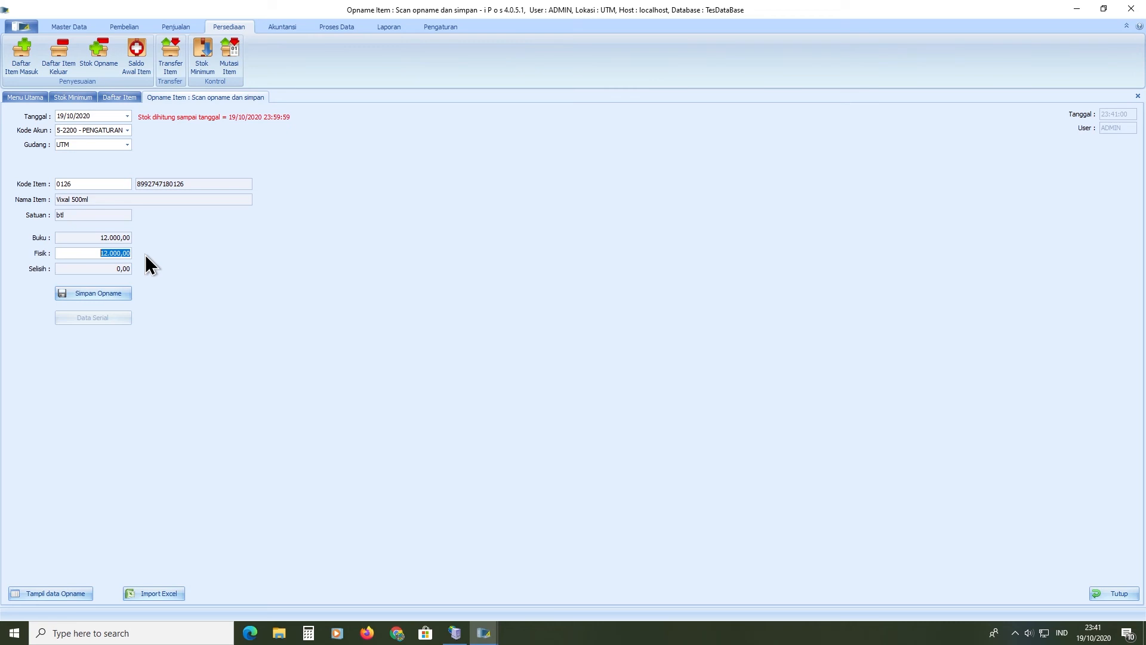
# - Set the Fisik quantity of Vixal 500ml to 499 and save the opname
pyautogui.write('4000')
pyautogui.press('BackSpace')
pyautogui.click(110, 293)
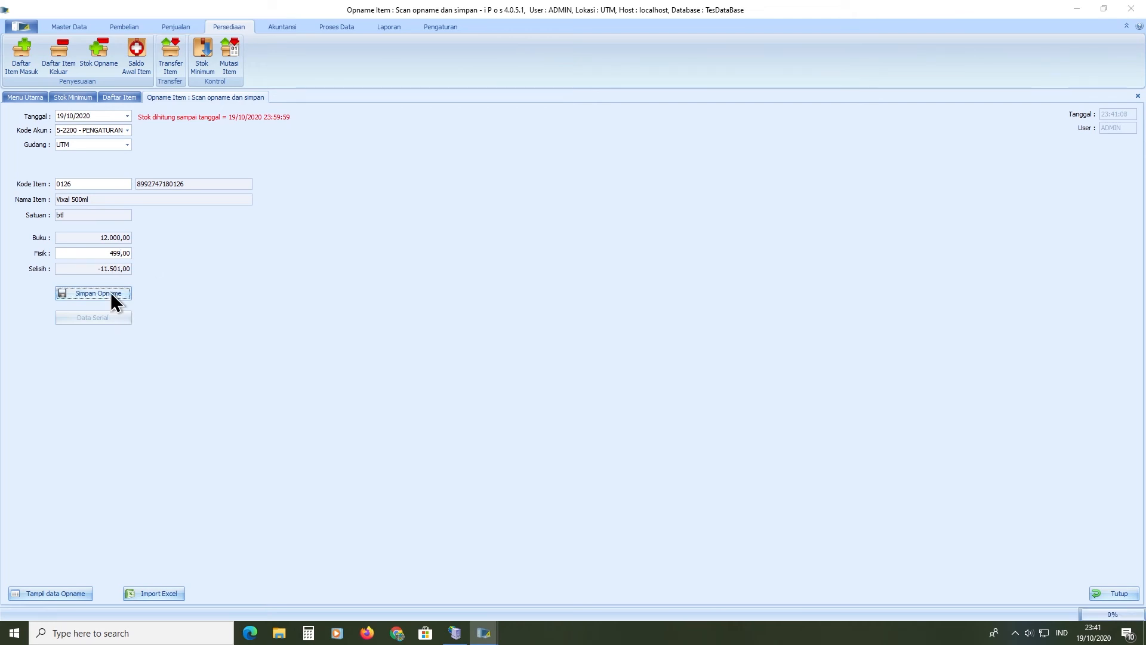
pyautogui.click(624, 358)
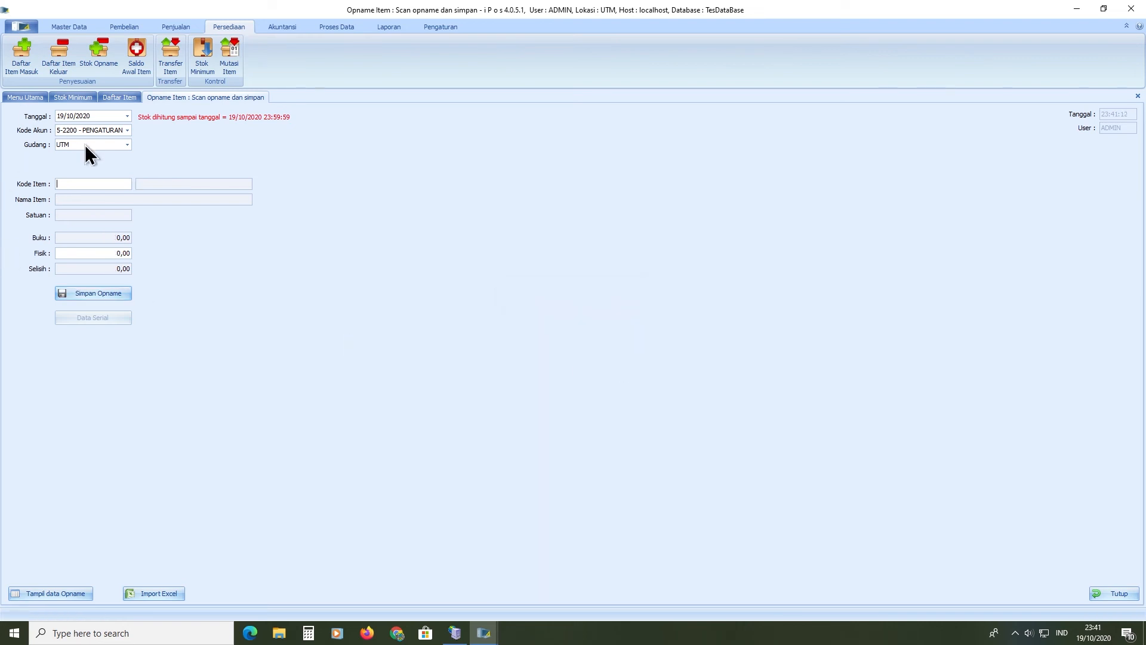
# - Return to the Stok Minimum report and process it again for the UTM warehouse
pyautogui.click(77, 98)
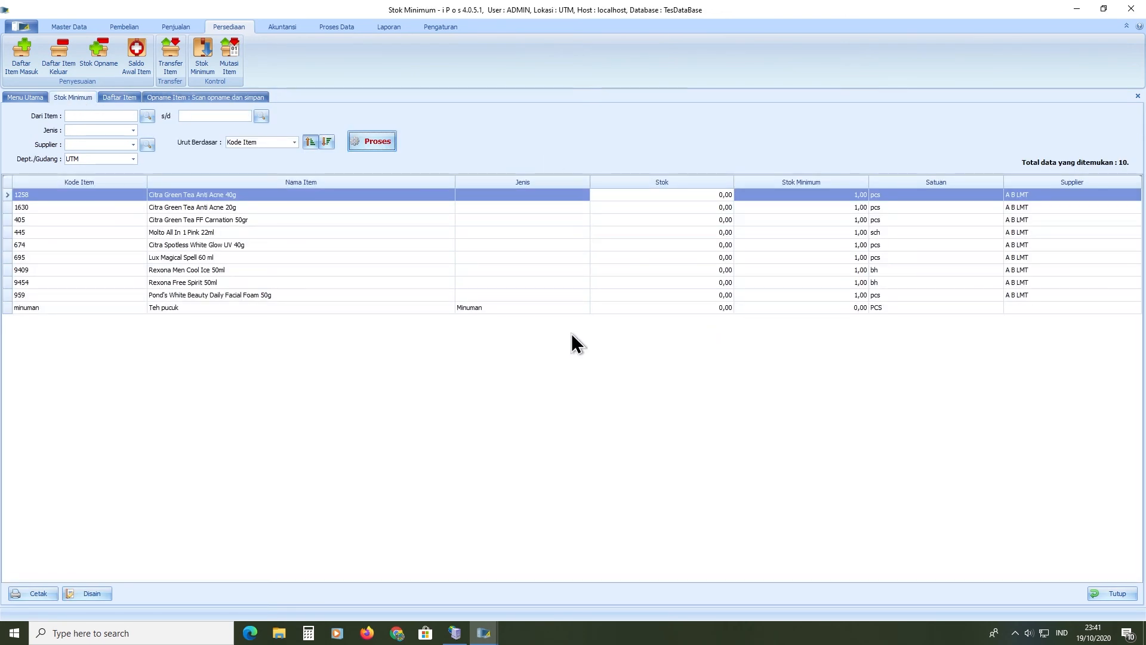
pyautogui.click(377, 143)
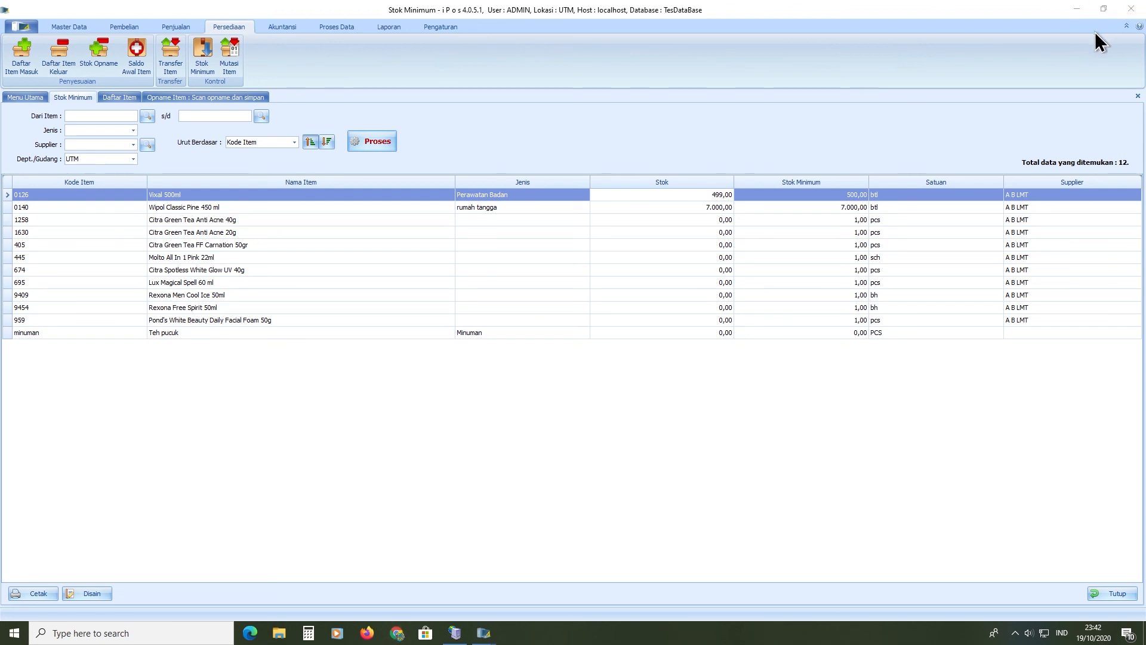
# - Switch to Chrome, load tokopedia.com and open the FN Solusindo shop page
pyautogui.moveTo(1145, 203); pyautogui.dragTo(454, 0)
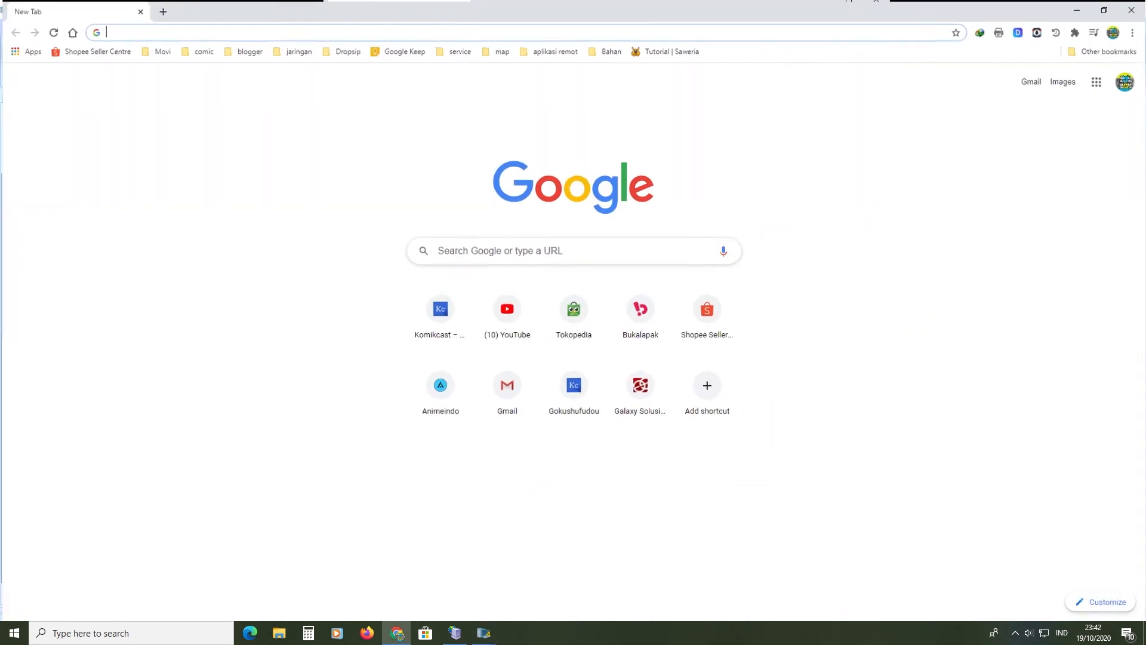
pyautogui.click(418, 33)
pyautogui.write('oko')
pyautogui.press('Return')
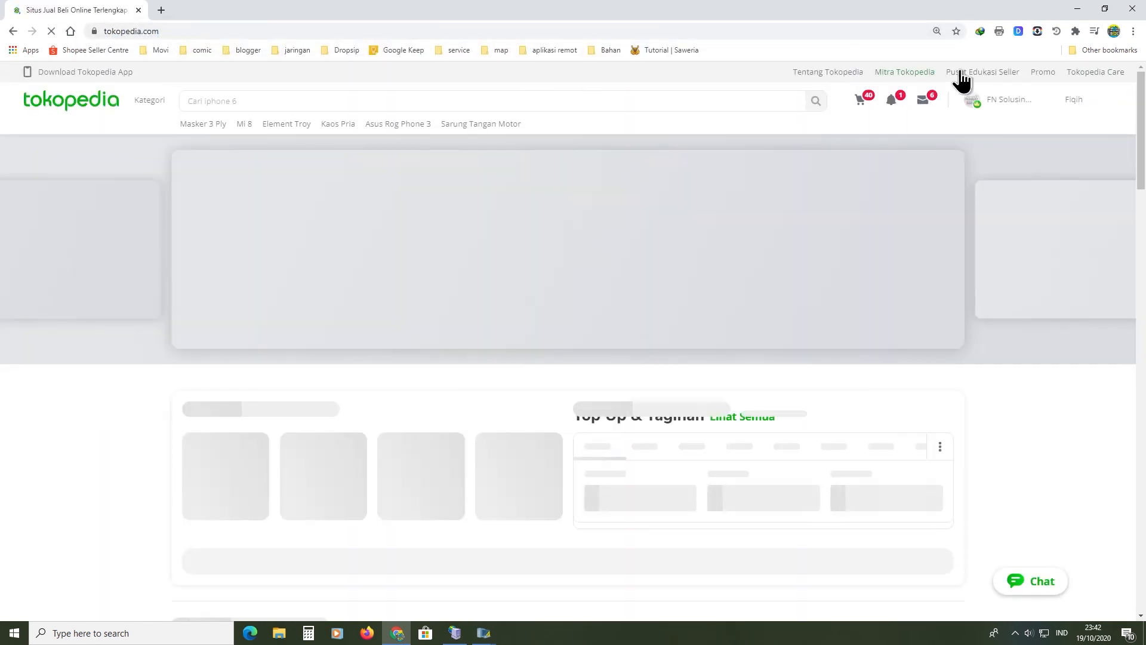
pyautogui.moveTo(986, 118)
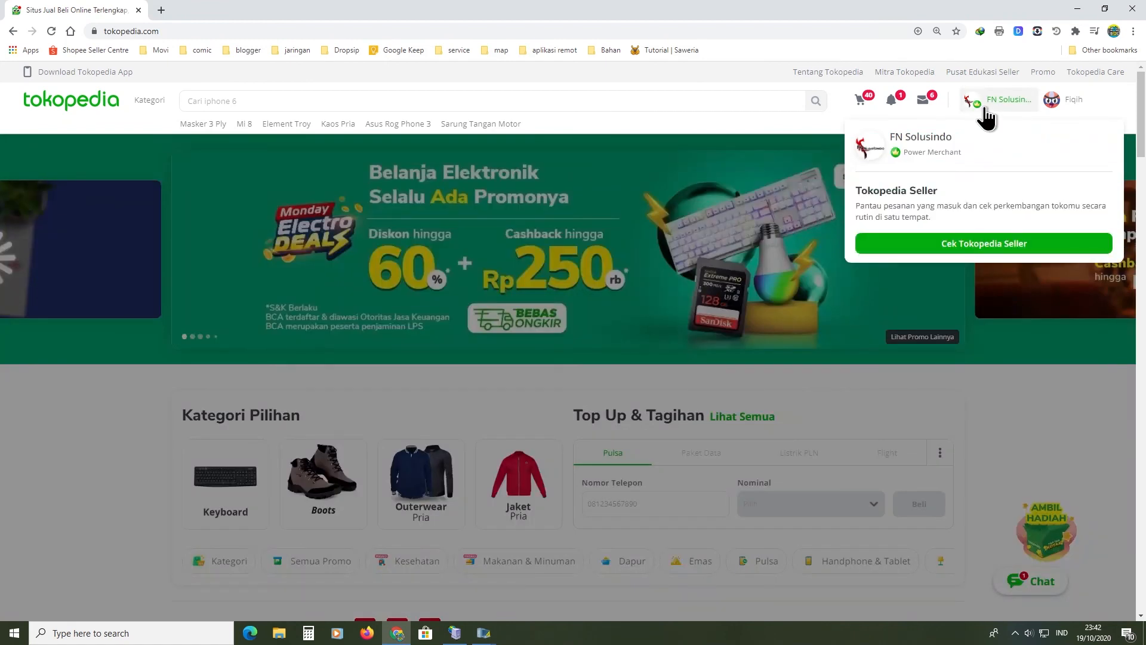
pyautogui.click(943, 138)
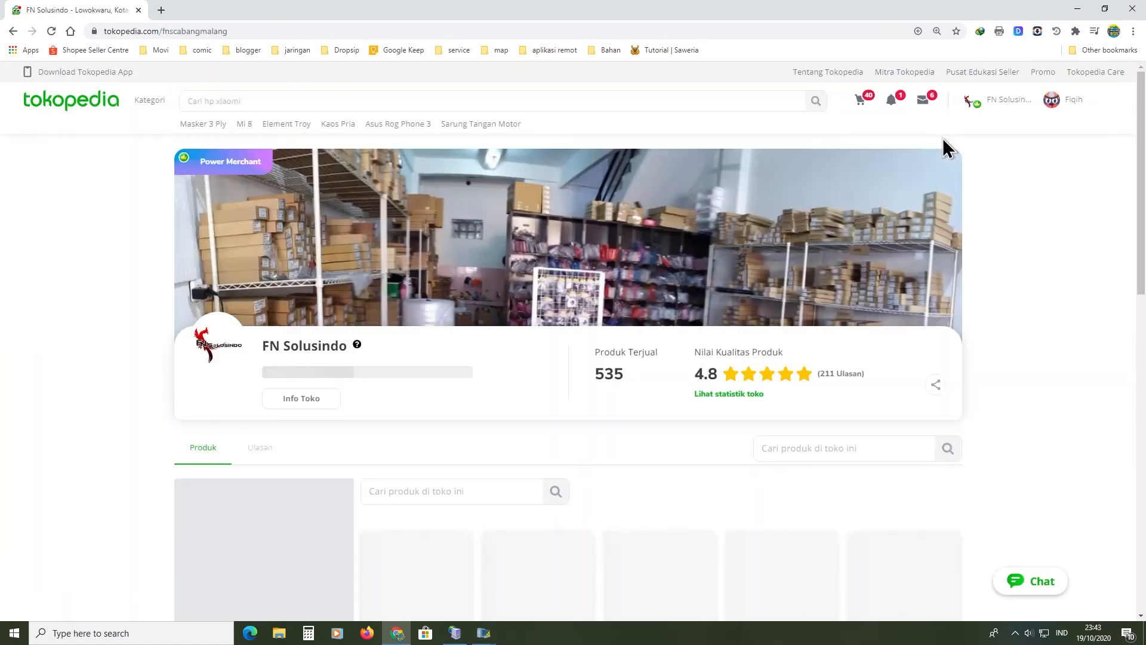
# - Browse the FN Solusindo shop's product list and switch back to the Stok Minimum report in iPos
pyautogui.scroll(-6, 917, 152)
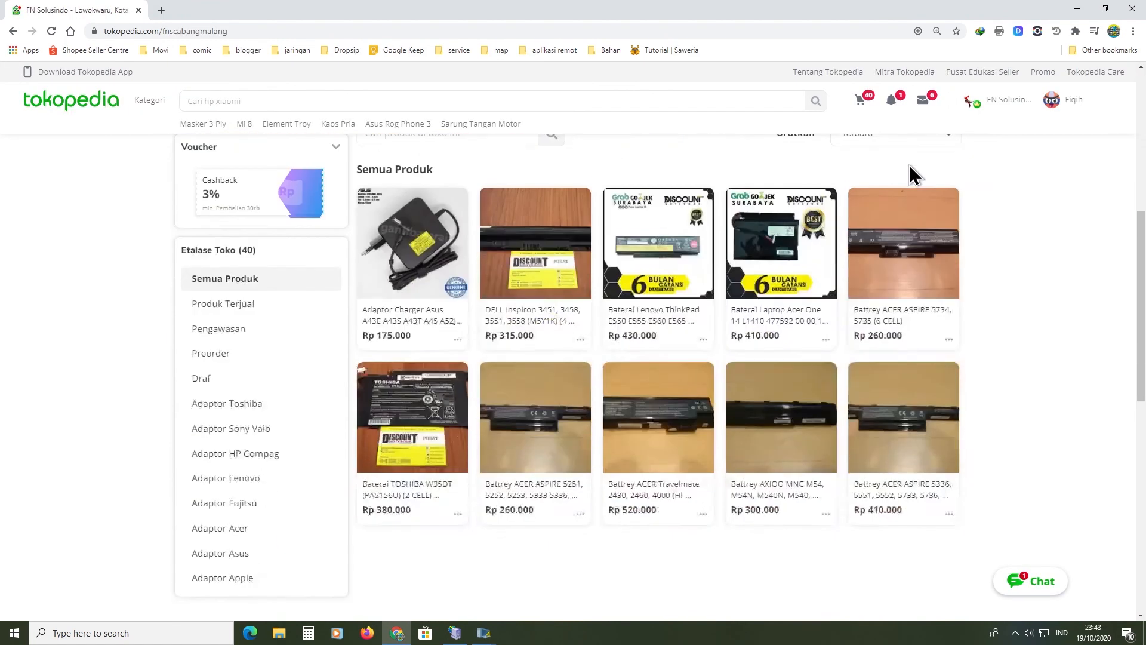
pyautogui.scroll(-4, 913, 175)
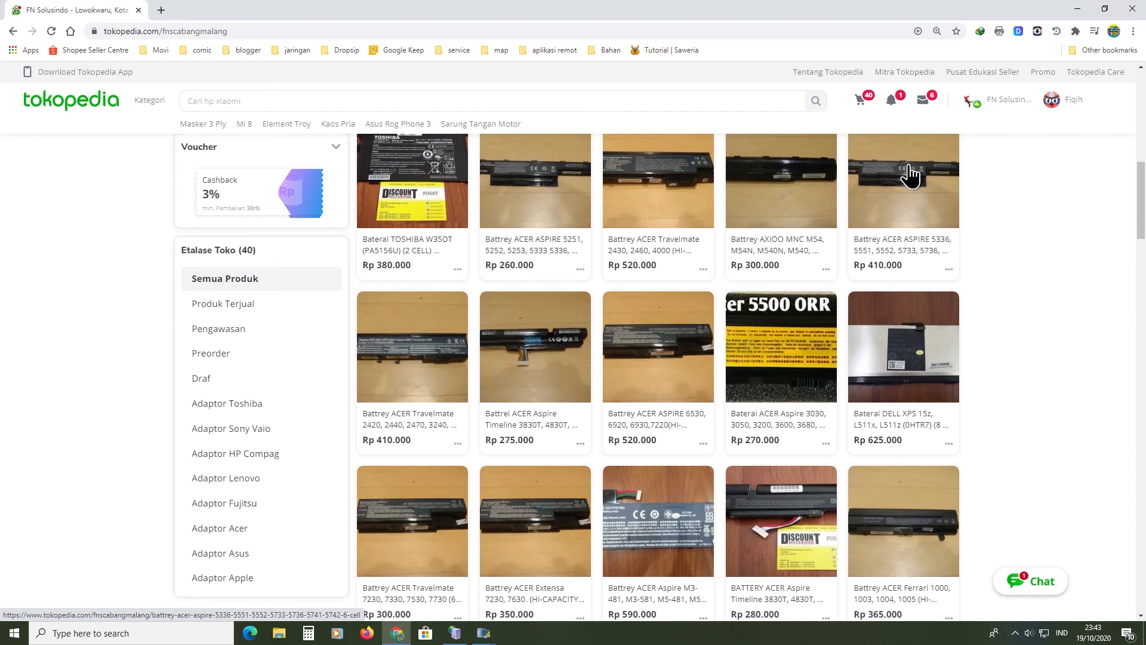
pyautogui.moveTo(991, 104)
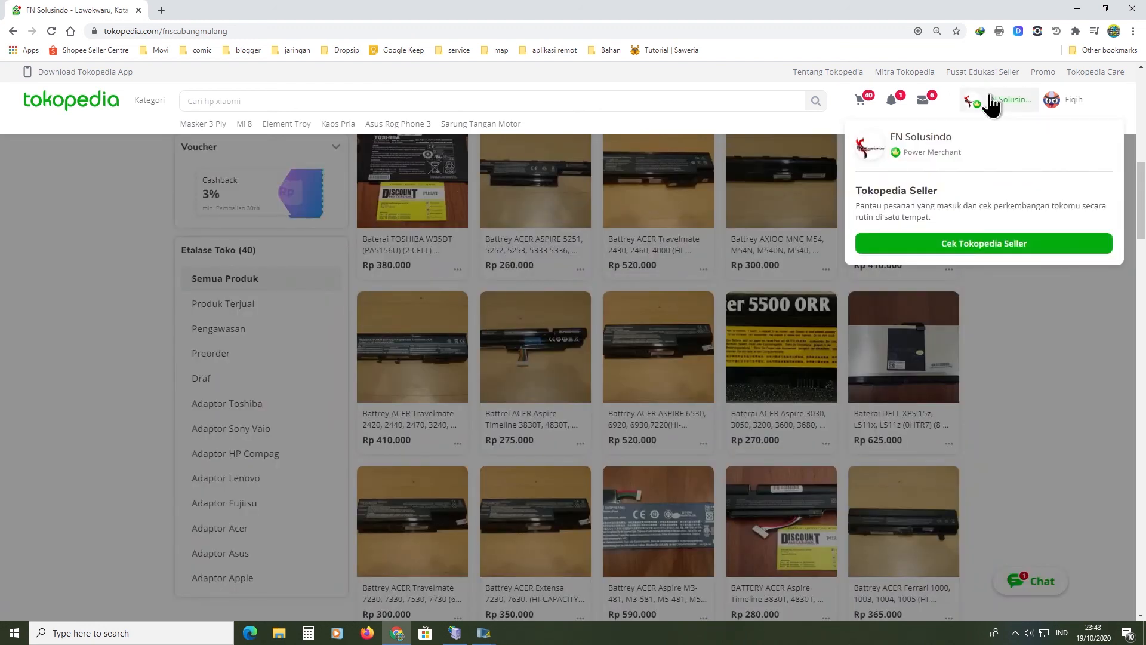
pyautogui.click(1077, 14)
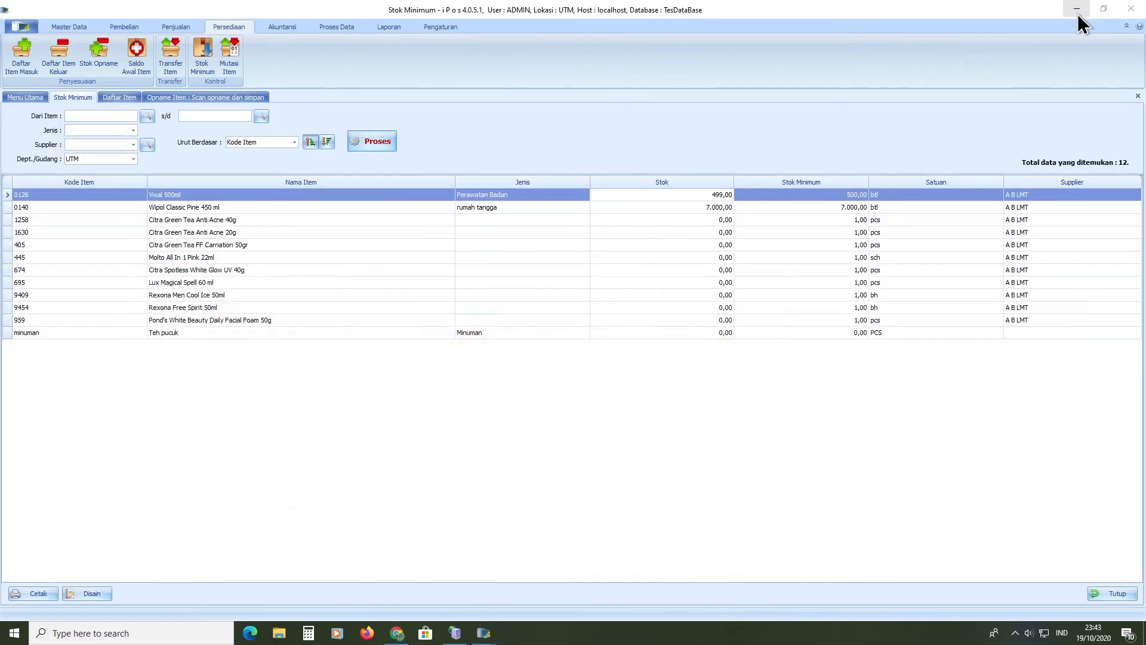